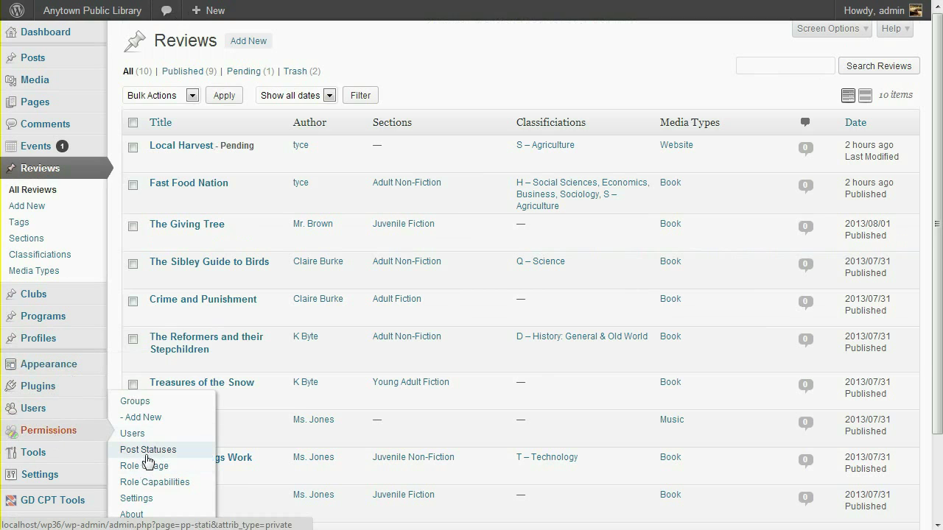
Step: Back in the Reviews list, filter to Published and select all nine reviews
left_click(148, 458)
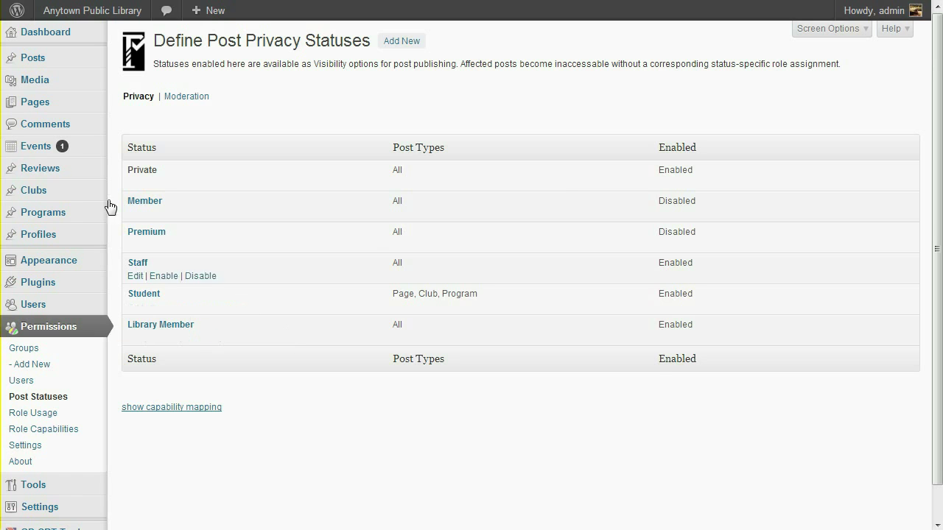
left_click(60, 181)
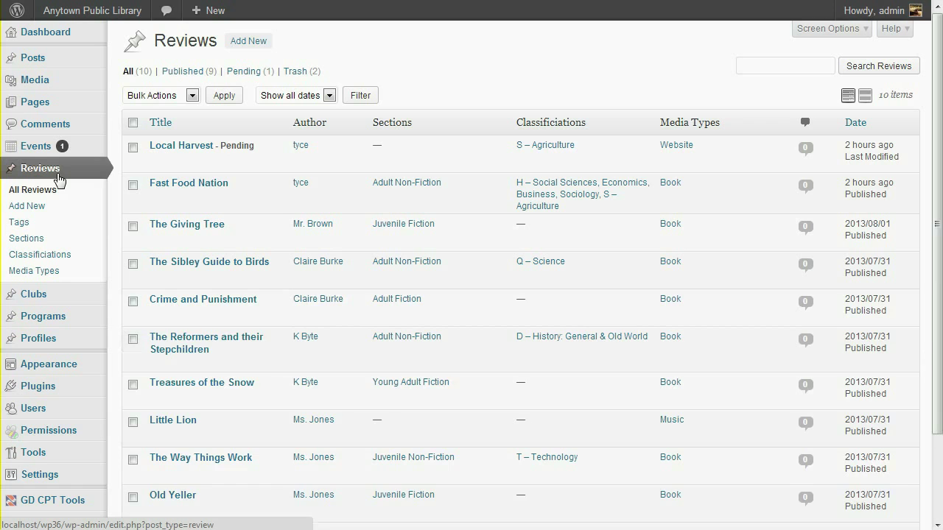
left_click(171, 73)
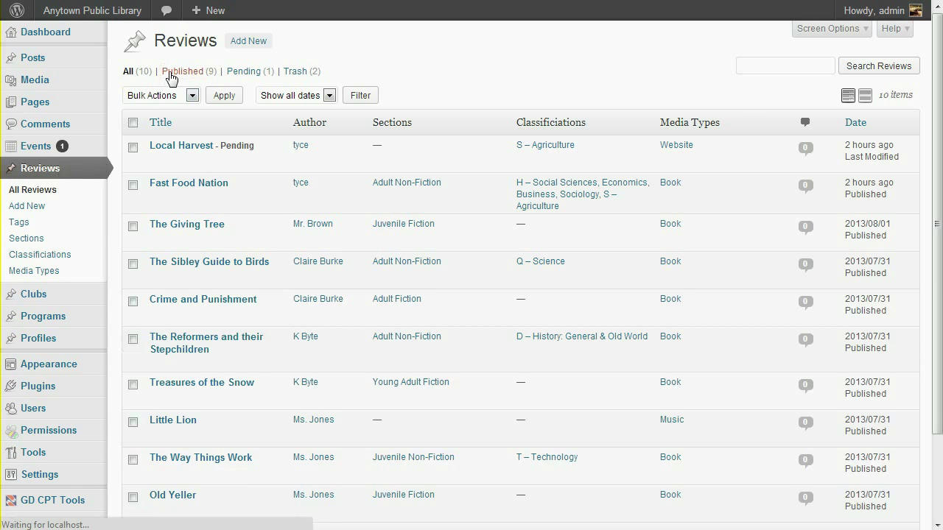
left_click(133, 123)
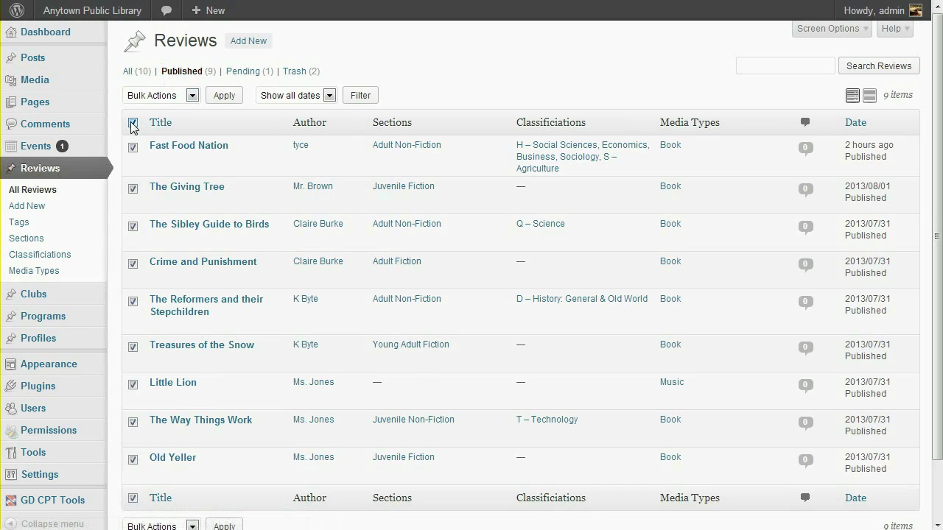
Step: Bulk-edit the selected reviews to Library Member status, then show the Library Member filter
left_click(187, 95)
left_click(179, 120)
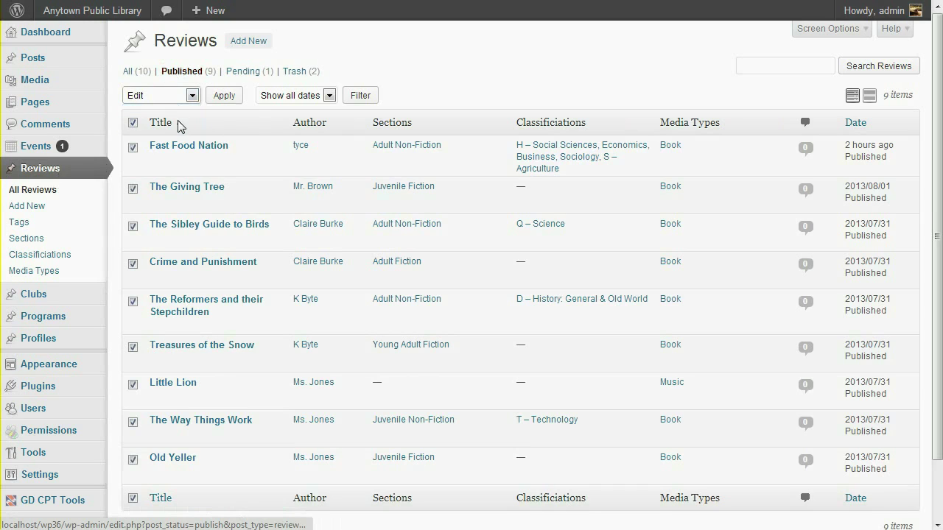
left_click(219, 95)
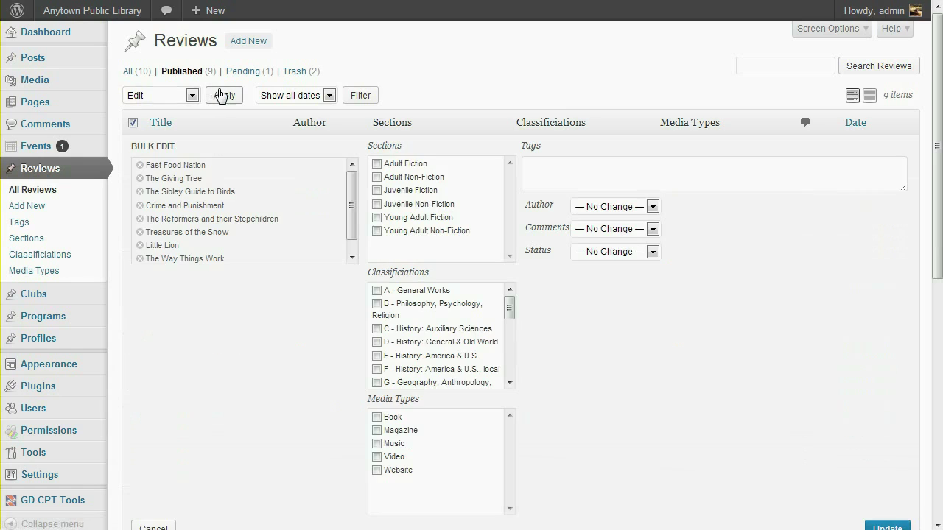
left_click(615, 252)
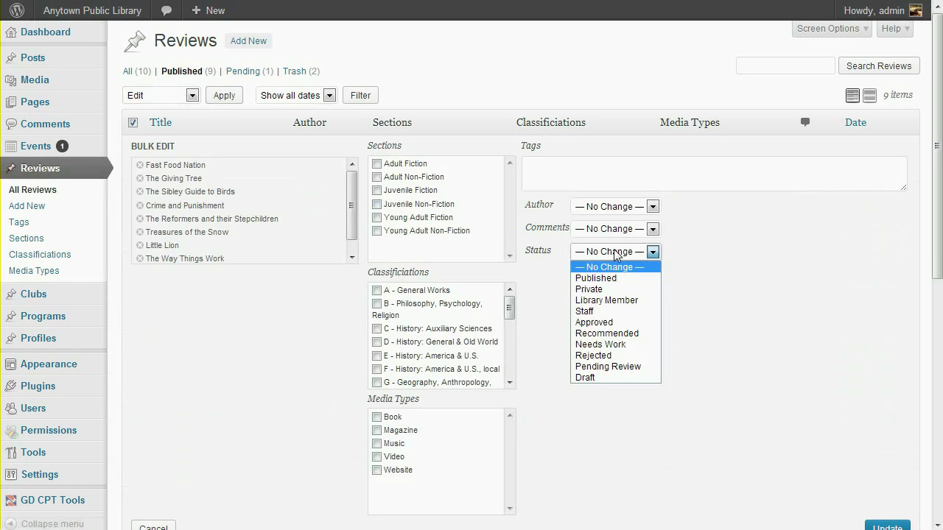
left_click(617, 301)
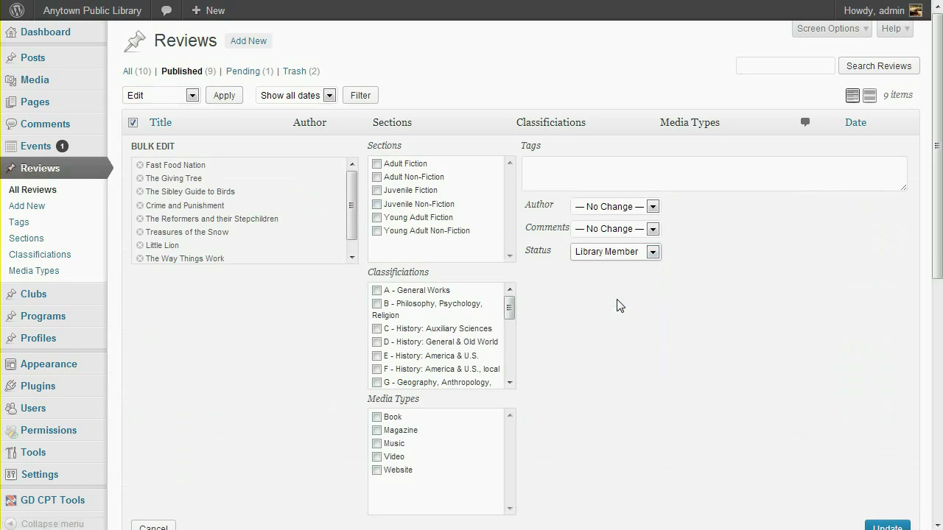
left_click(887, 527)
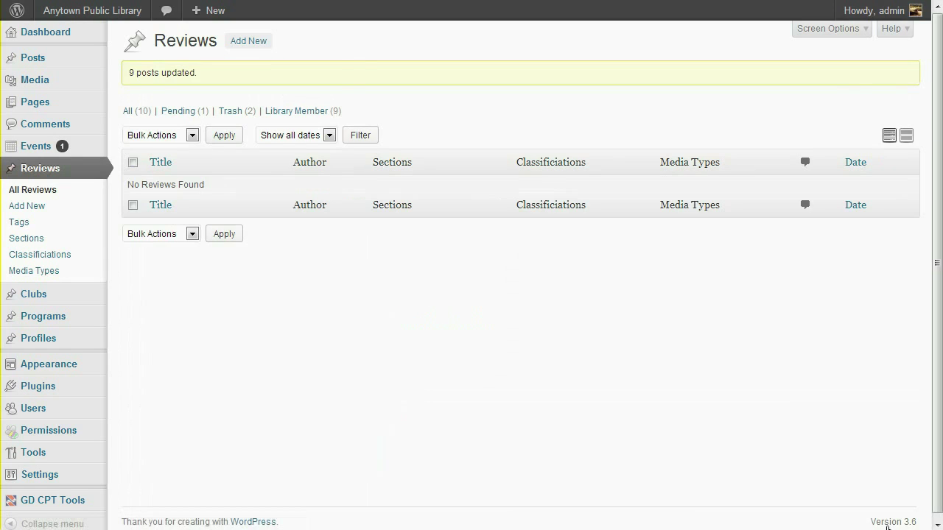
left_click(315, 111)
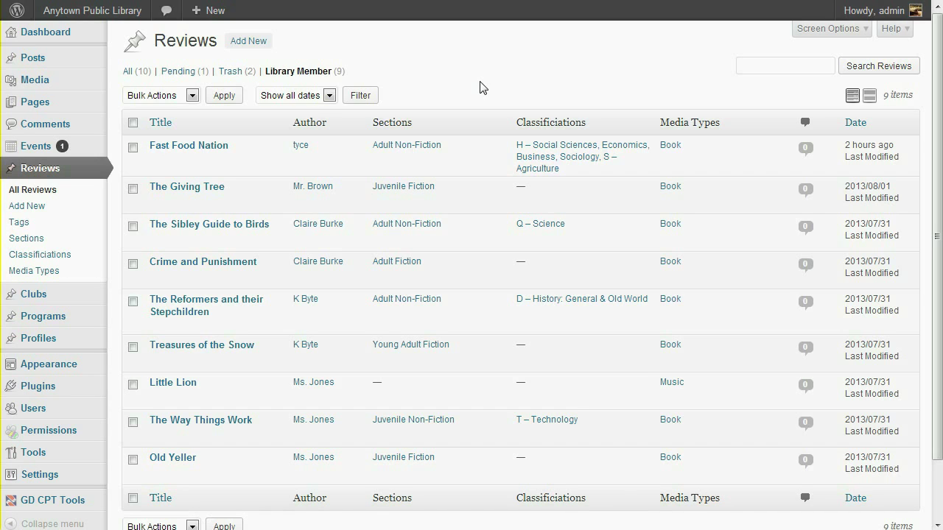
mouse_move(48, 431)
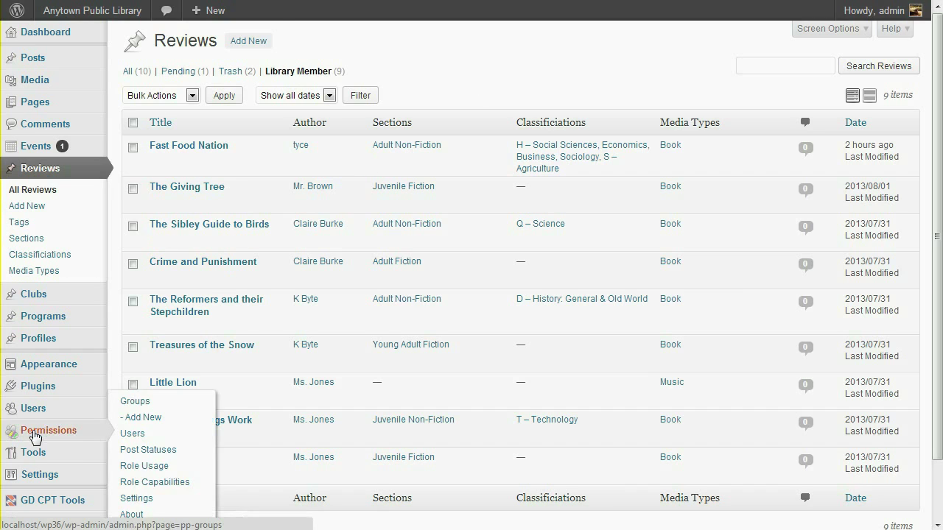
Step: In Press Permit's Editing settings, set the Reviews default visibility to Library Member and save
left_click(147, 499)
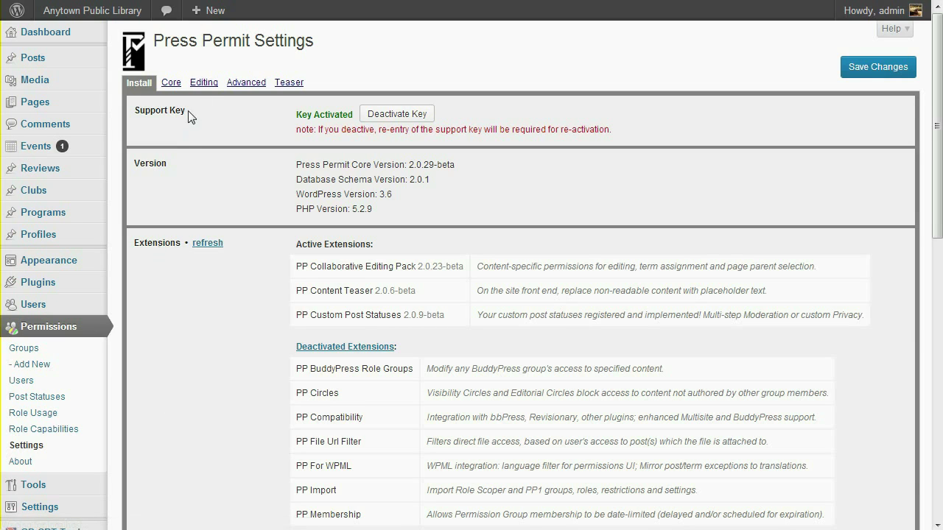
left_click(204, 84)
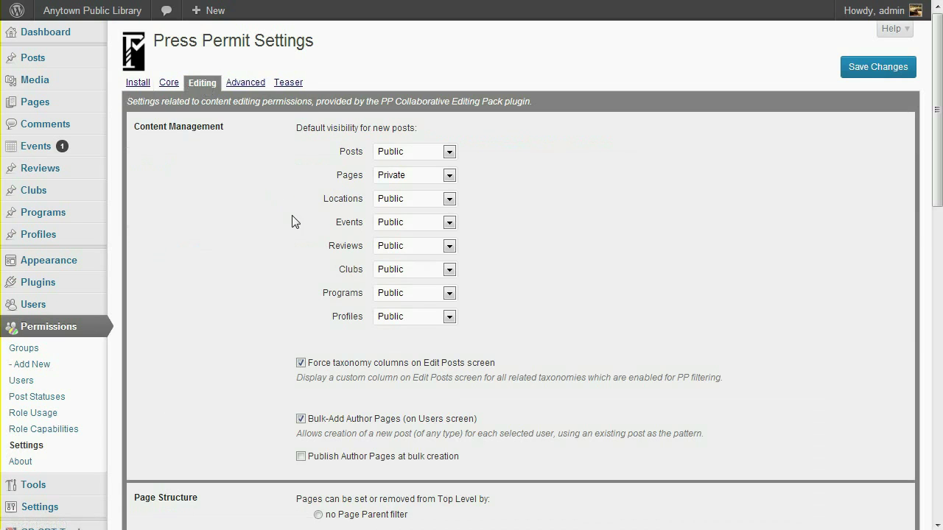
left_click(448, 247)
left_click(447, 305)
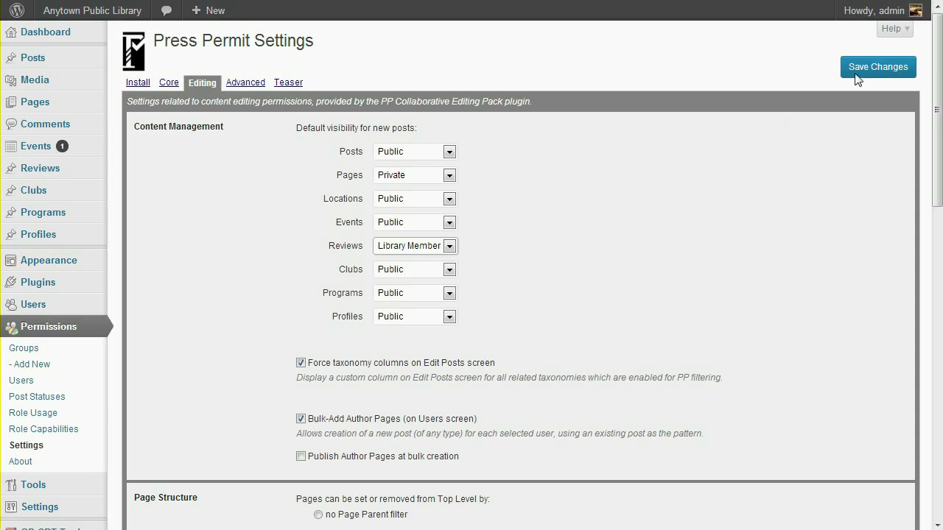
left_click(876, 67)
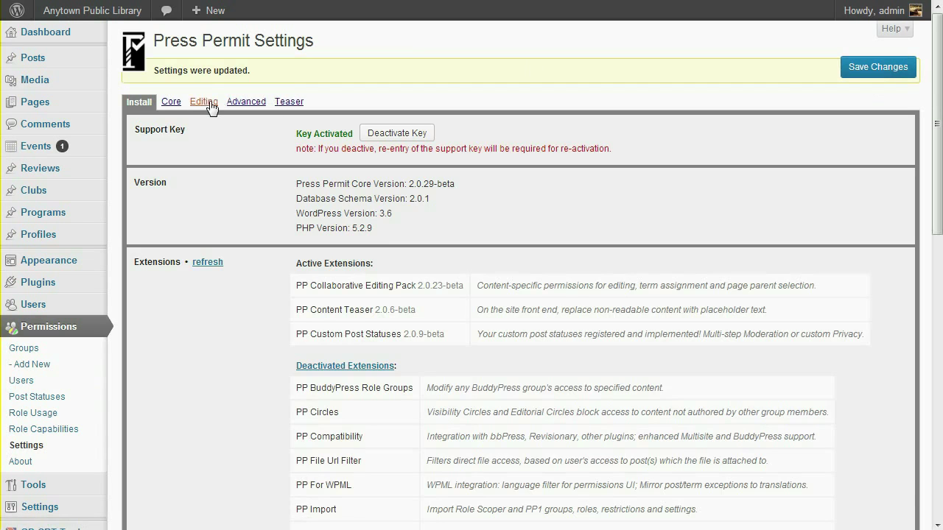
Step: Publish a new review titled 'test review' and return to All Reviews
left_click(205, 105)
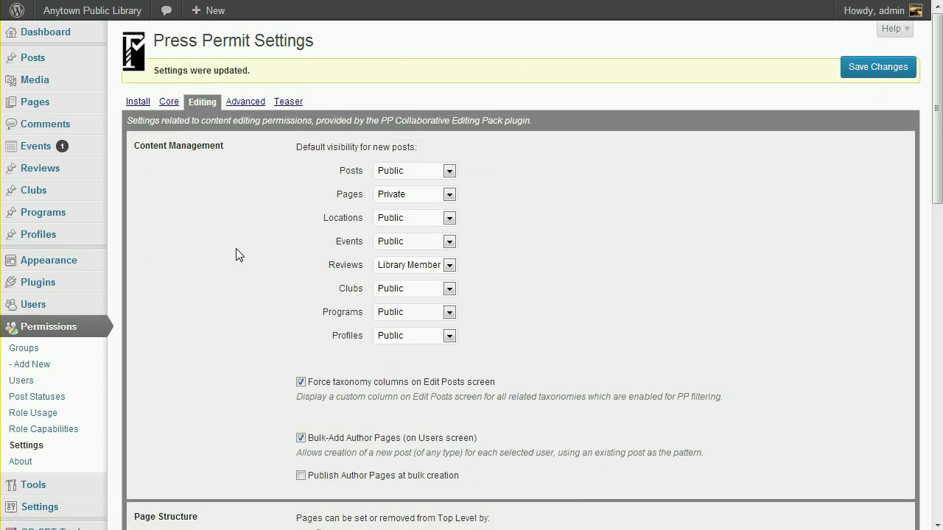
mouse_move(209, 10)
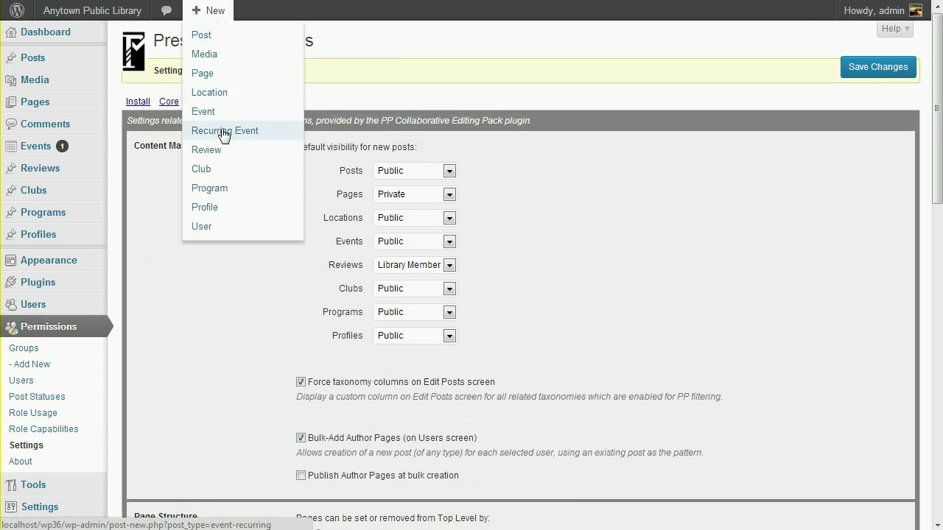
left_click(229, 151)
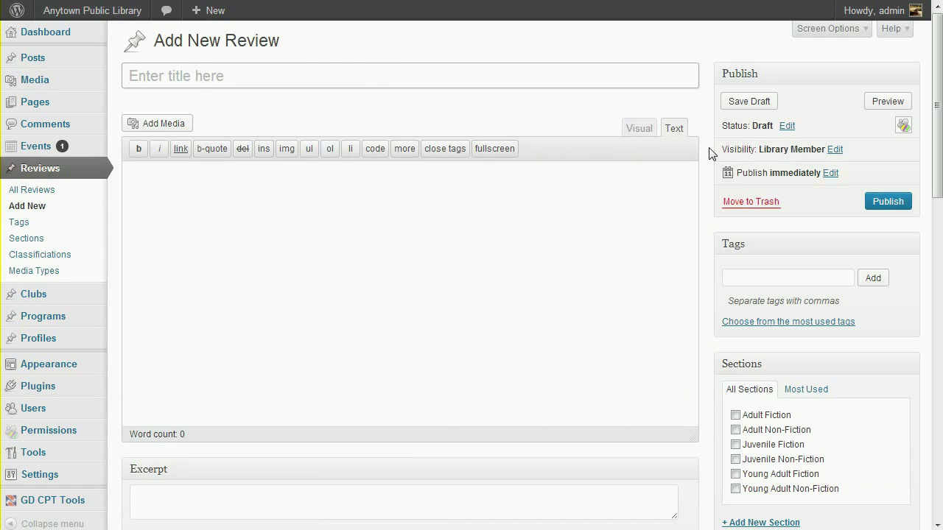
type("test review")
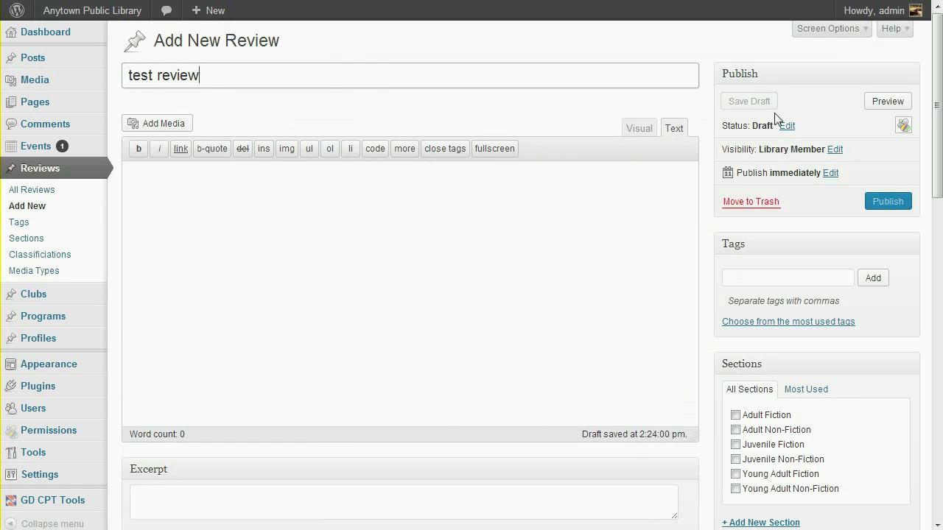
left_click(877, 210)
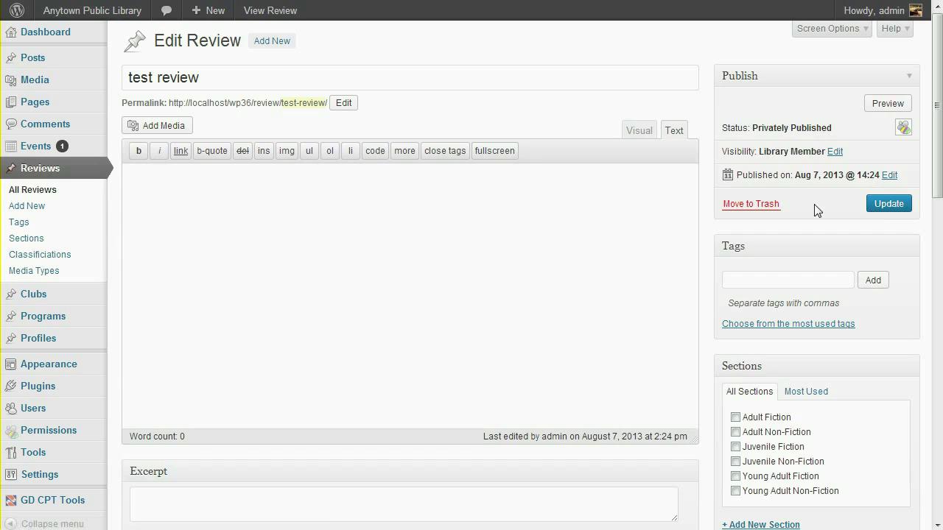
left_click(34, 191)
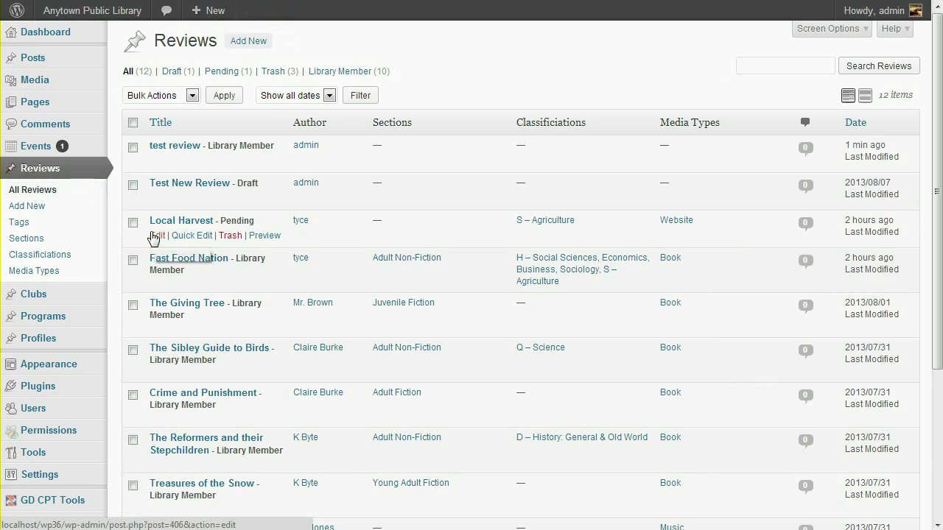
Step: Open the pending Local Harvest review and publish it
left_click(153, 234)
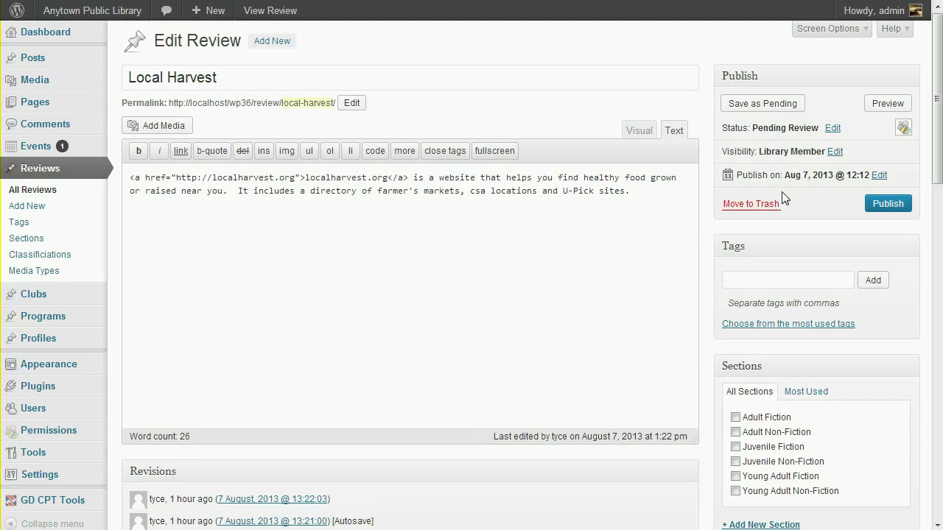
left_click(883, 206)
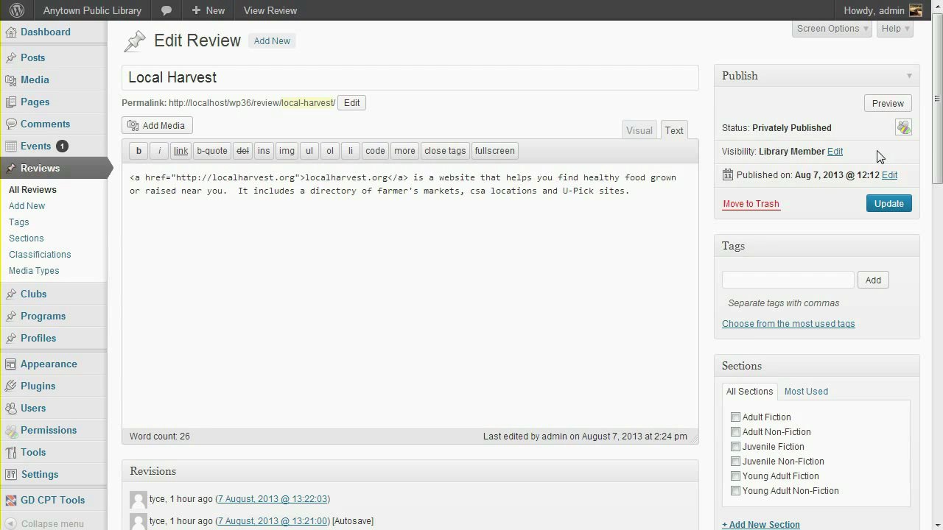
mouse_move(49, 430)
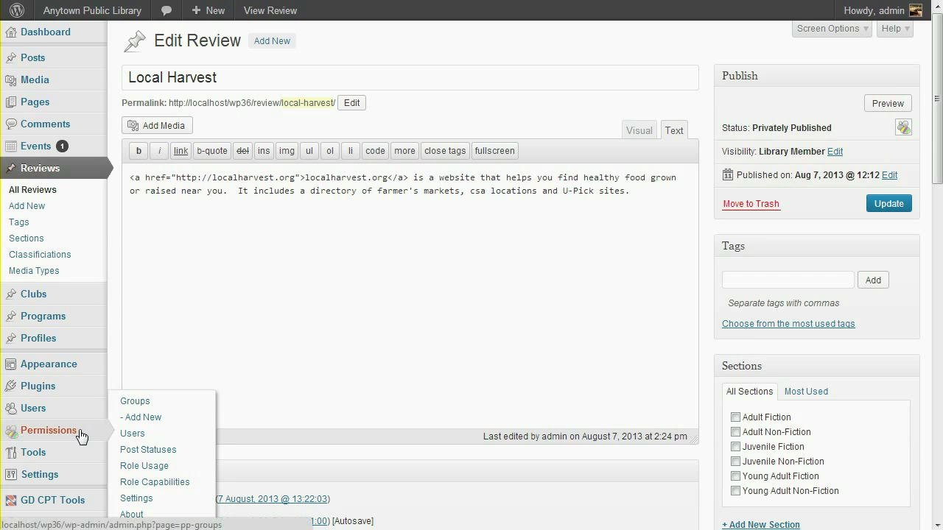
Step: Open the [WP Library Member] group from the WordPress-role permission groups
left_click(136, 401)
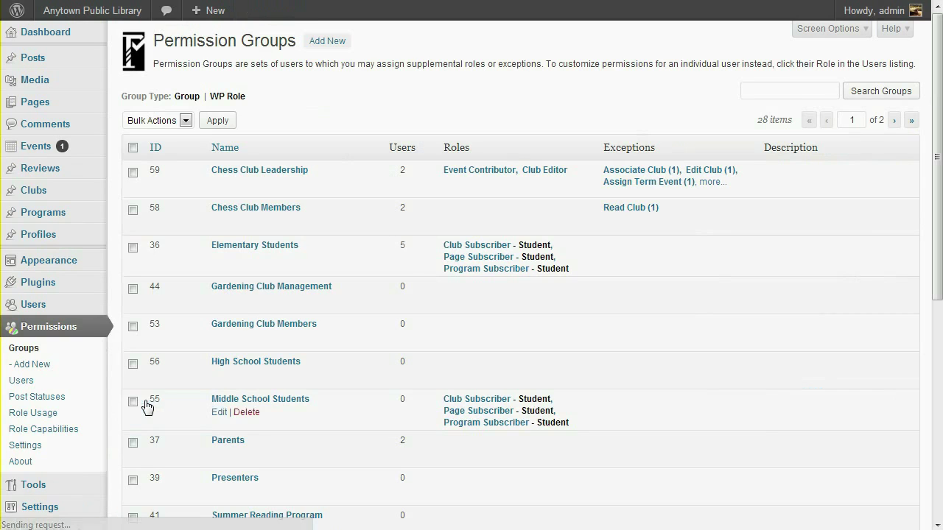
left_click(231, 98)
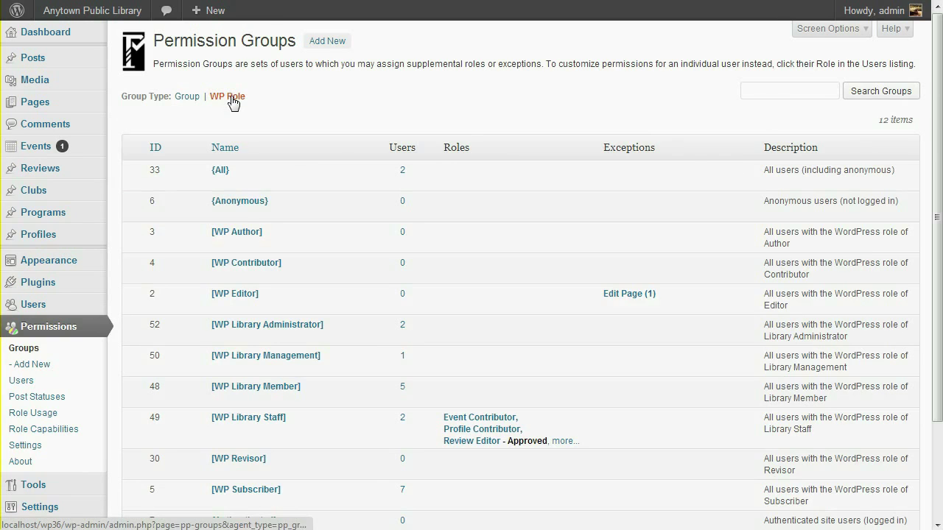
left_click(256, 388)
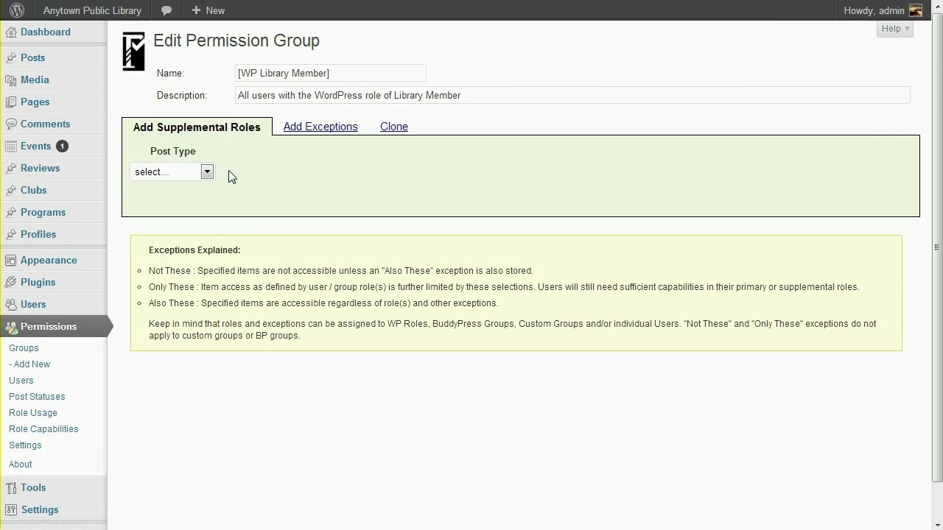
Step: Add and save a Subscriber role for Reviews, limited to Library Member visibility
left_click(207, 172)
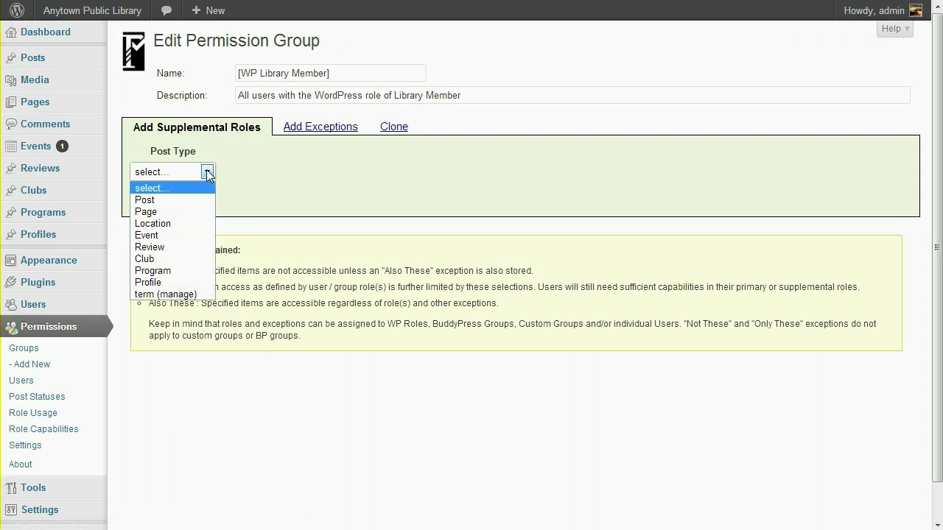
left_click(147, 247)
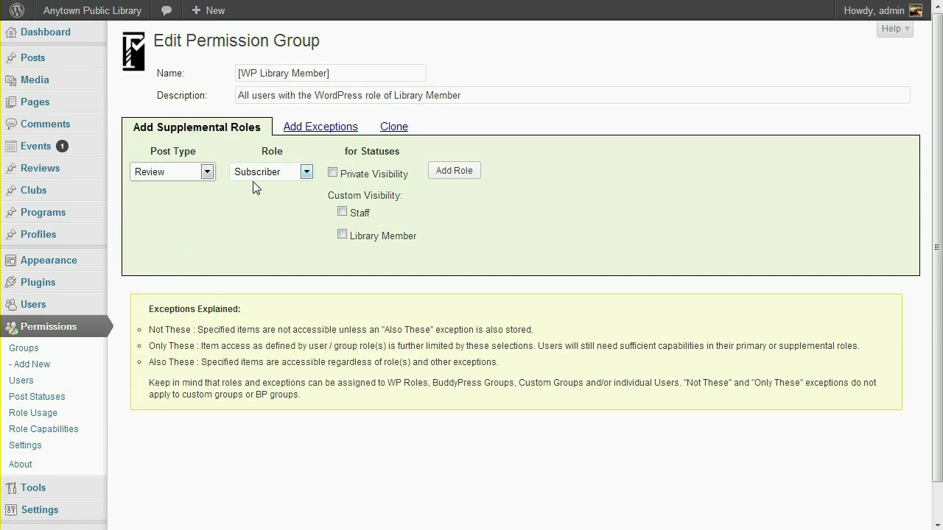
left_click(343, 235)
left_click(468, 173)
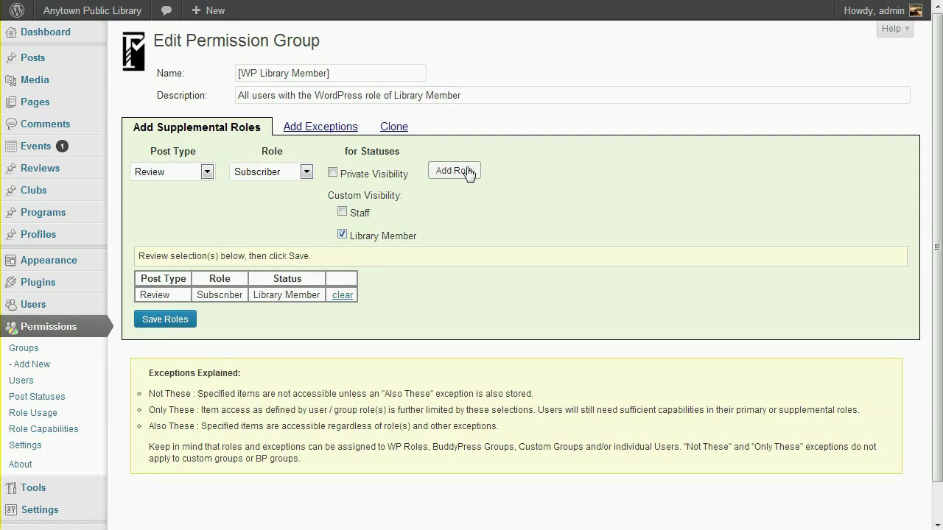
left_click(182, 325)
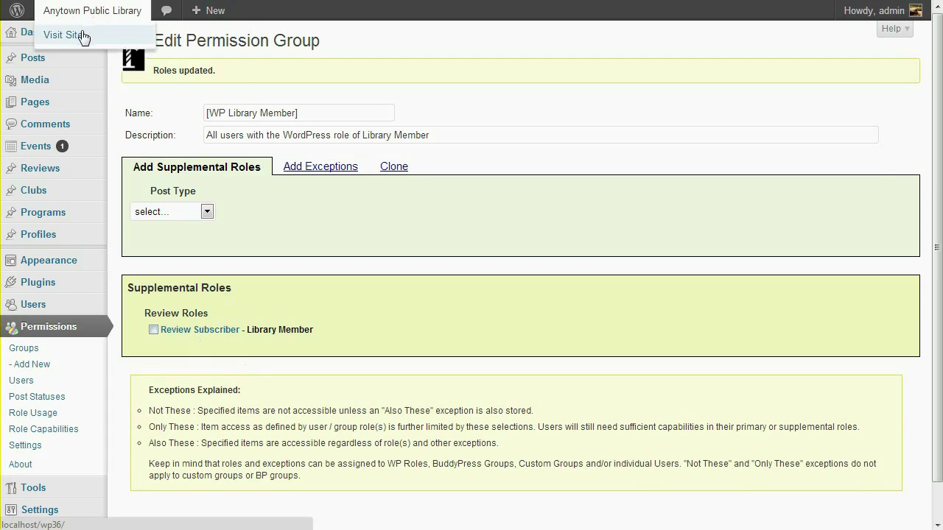
Step: As admin, visit the site and scroll through the full Reviews archive
right_click(82, 33)
left_click(91, 36)
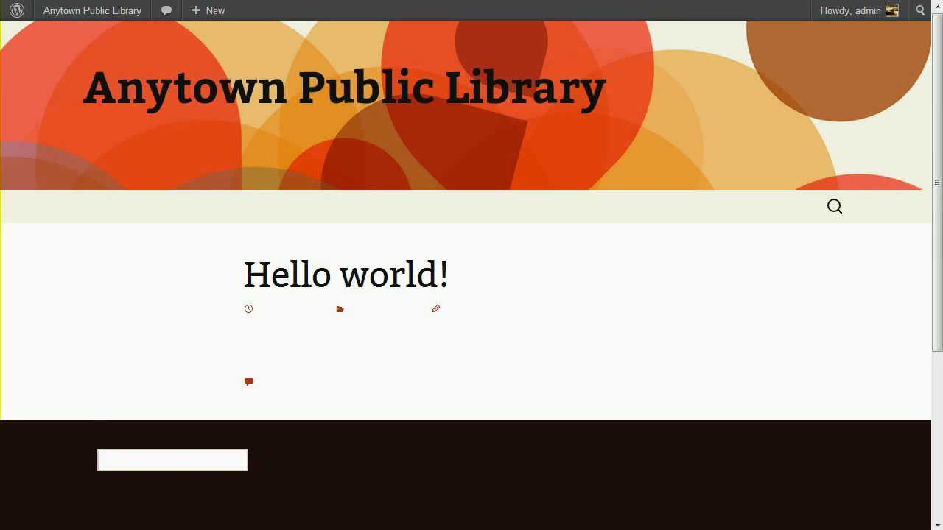
left_click(204, 212)
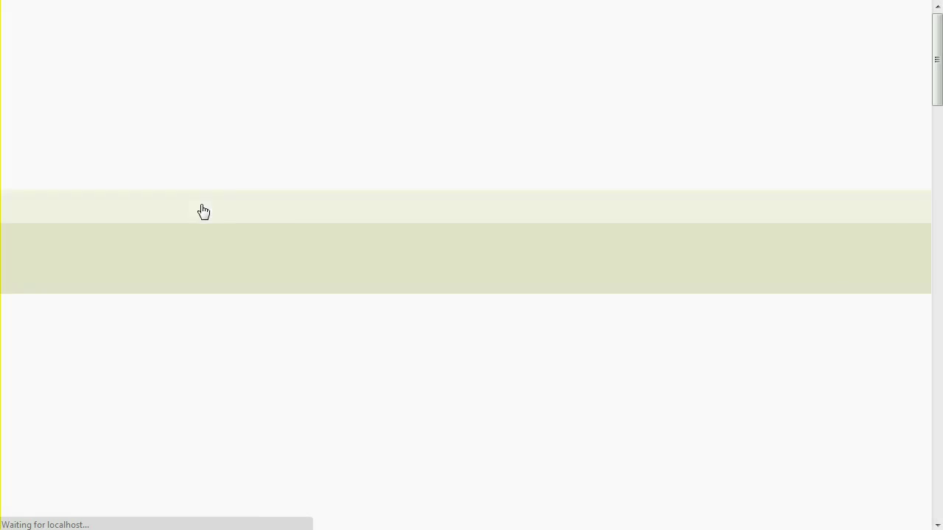
scroll(207, 247, "down", 2)
scroll(206, 251, "down", 1)
scroll(207, 251, "down", 1)
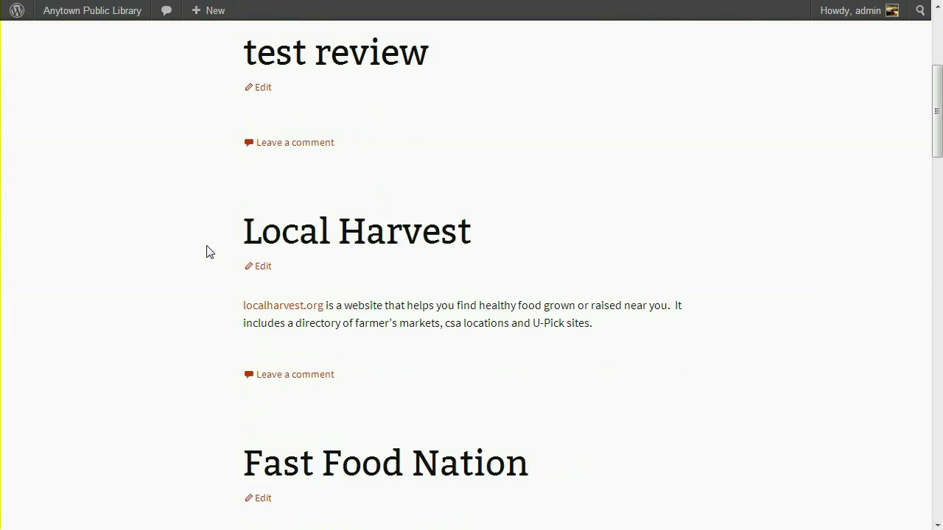
scroll(207, 251, "down", 1)
mouse_move(854, 10)
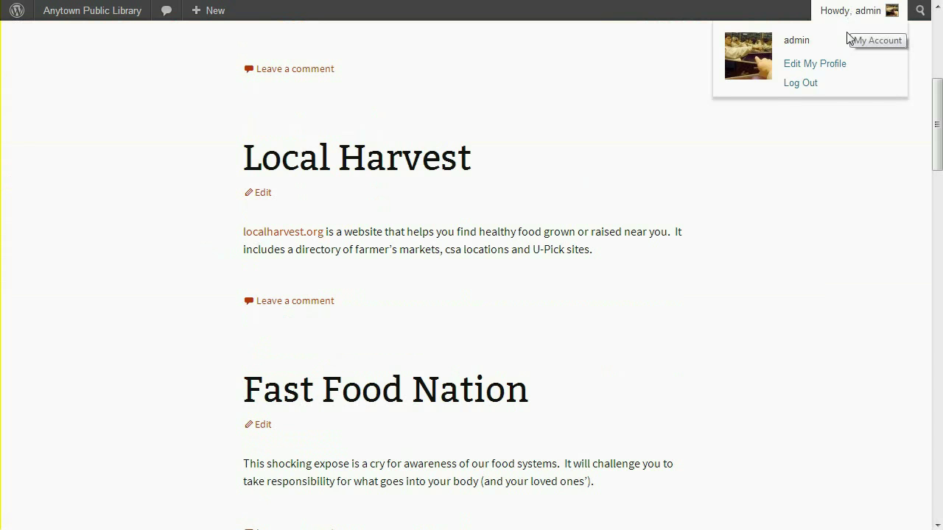
Step: Log out, return to Anytown Public Library, and open Reviews as a visitor
left_click(810, 87)
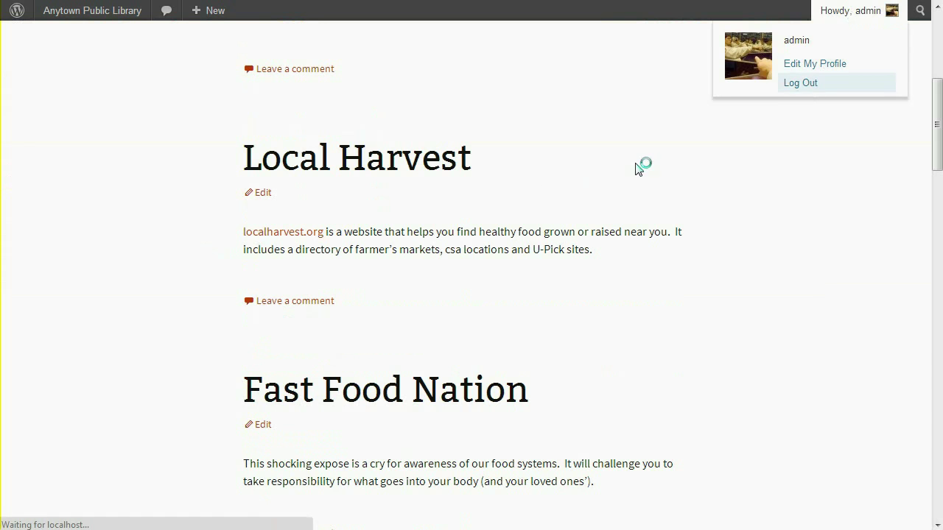
left_click(433, 389)
left_click(208, 190)
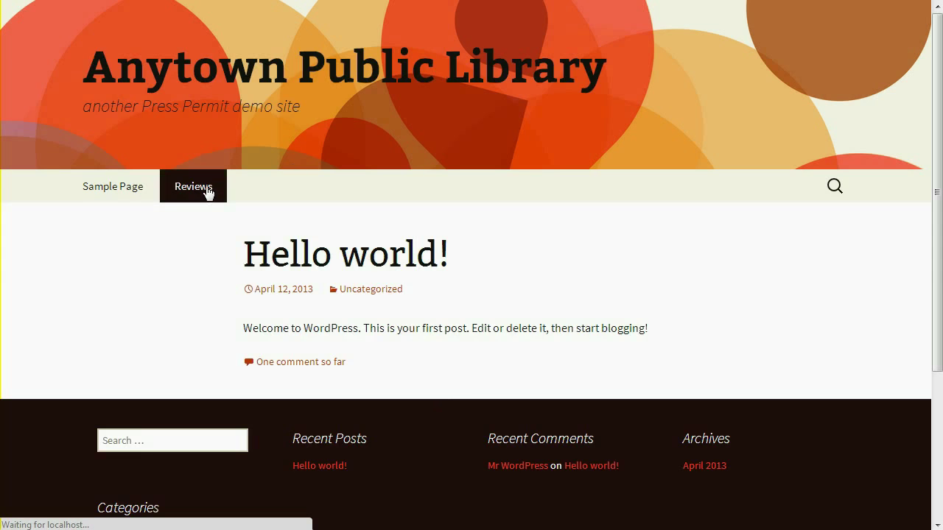
Step: Confirm visitors find no reviews, then log in as member tyce
scroll(369, 231, "down", 1)
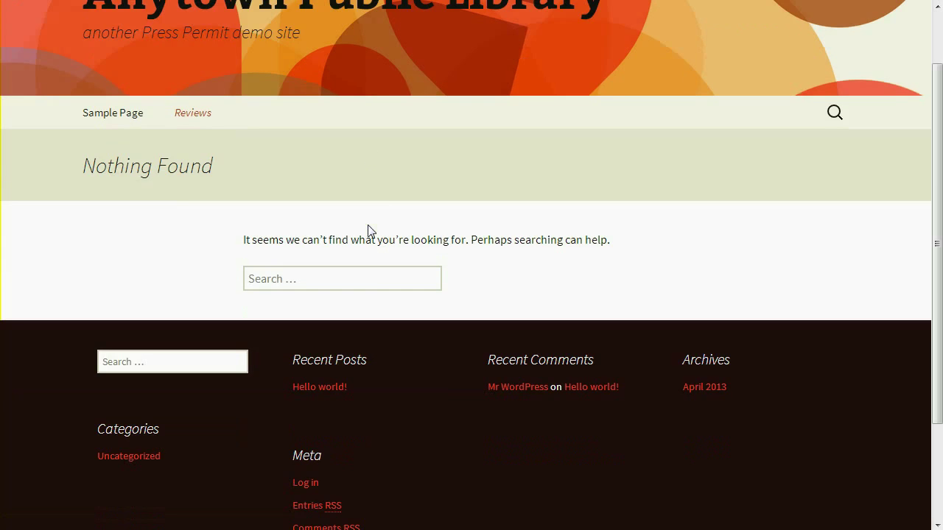
left_click(302, 486)
type("tyce")
key("Tab")
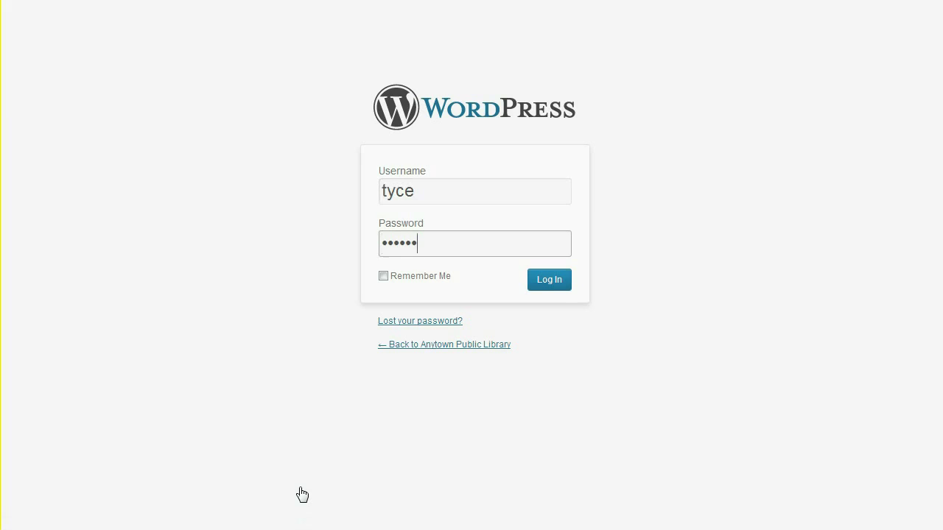
key("Return")
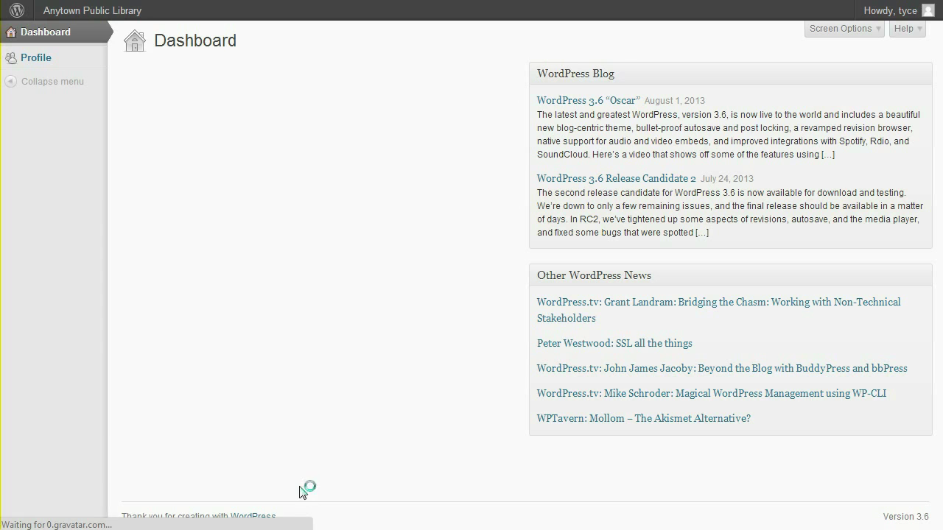
Step: As tyce, browse the full Reviews archive on the site, then log out
left_click(72, 36)
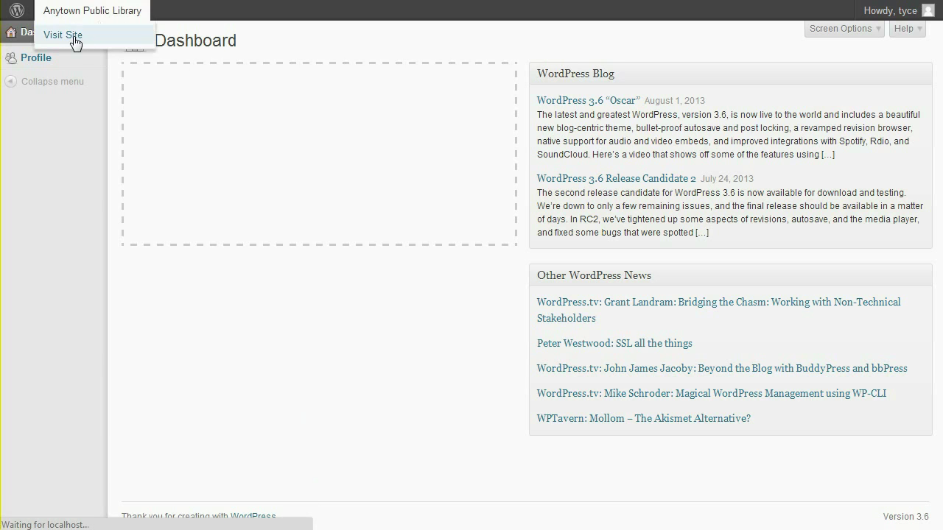
left_click(197, 210)
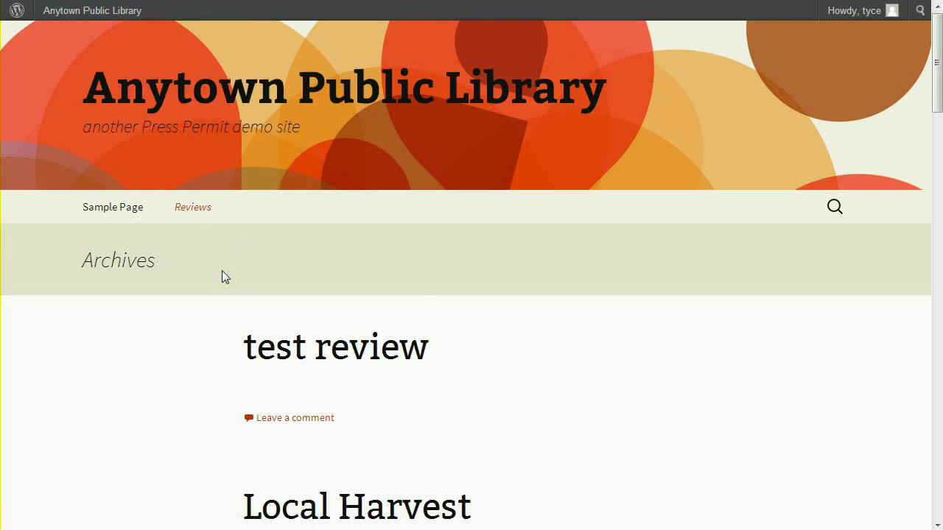
scroll(223, 274, "down", 2)
scroll(223, 274, "down", 3)
scroll(224, 274, "down", 1)
scroll(223, 275, "down", 1)
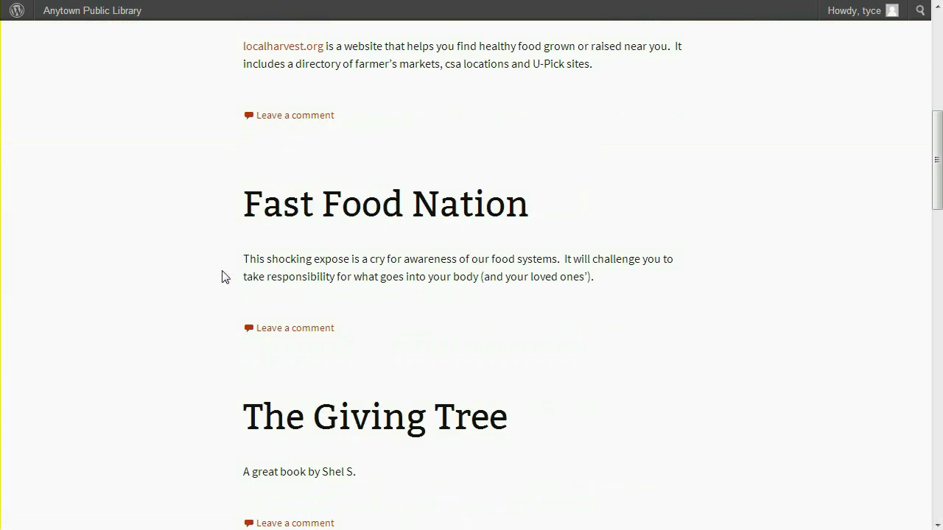
scroll(223, 274, "down", 1)
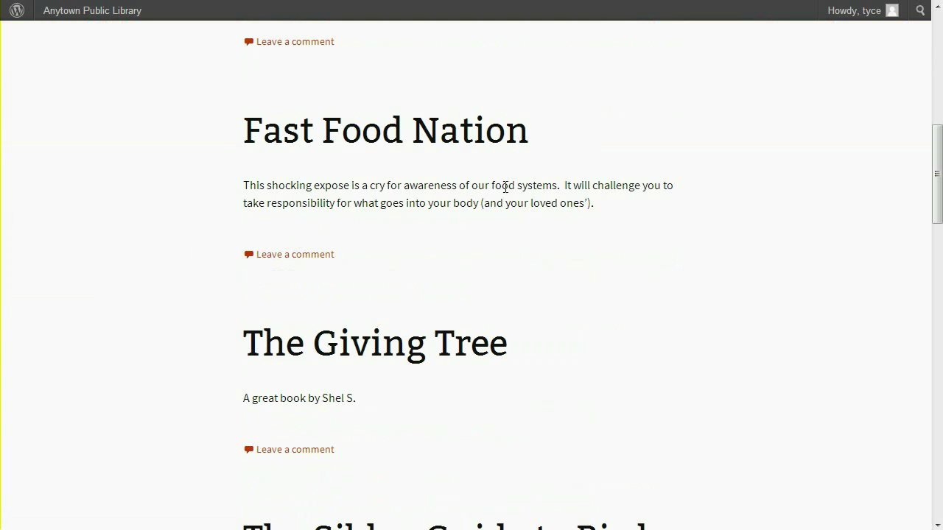
mouse_move(860, 10)
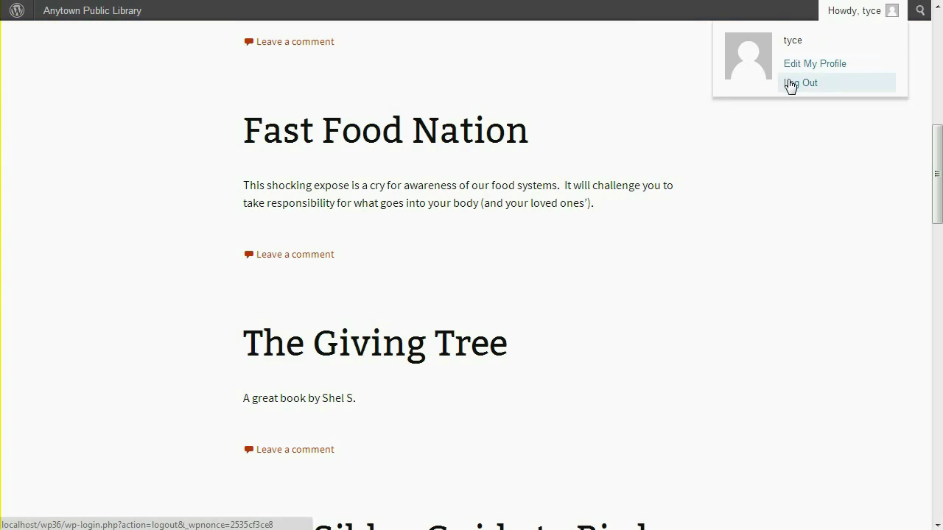
left_click(789, 85)
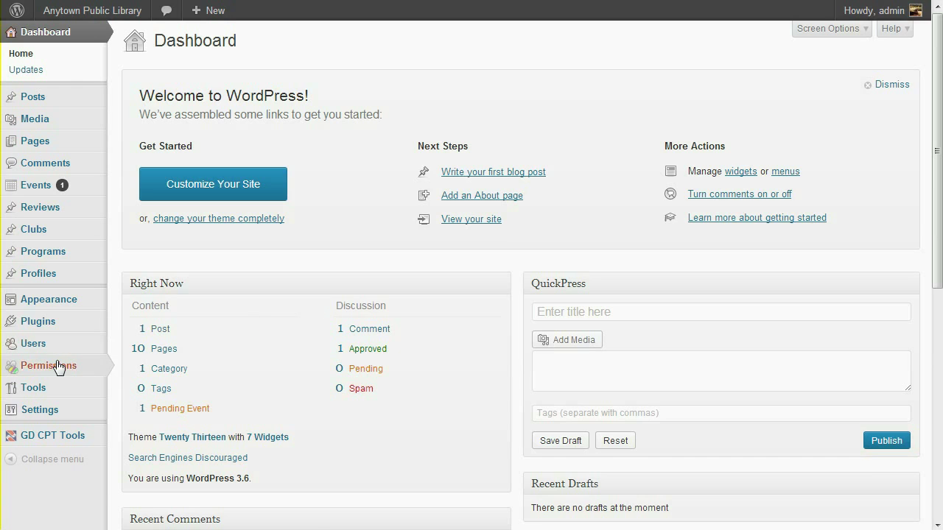
mouse_move(48, 366)
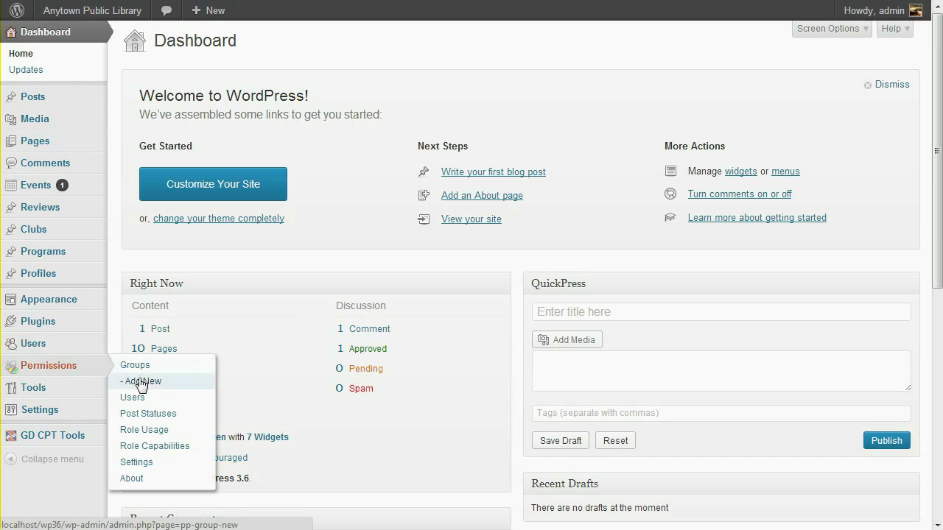
Step: In Press Permit's Teaser settings, turn off teasers for posts, pages and media
left_click(147, 464)
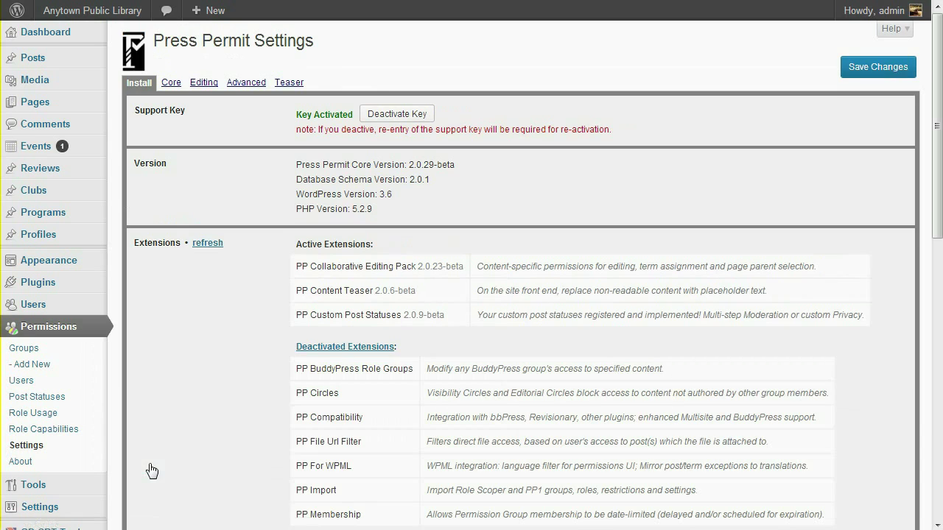
left_click(287, 82)
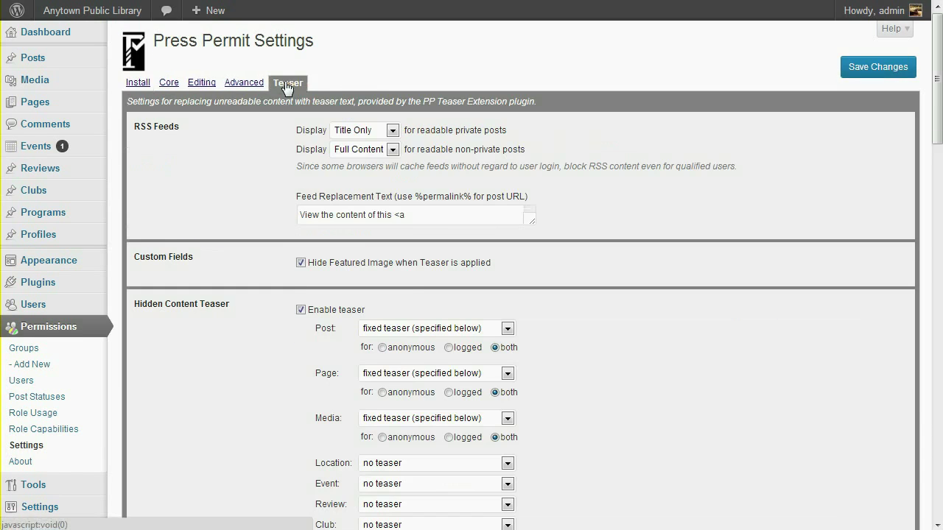
scroll(236, 344, "down", 1)
left_click(509, 255)
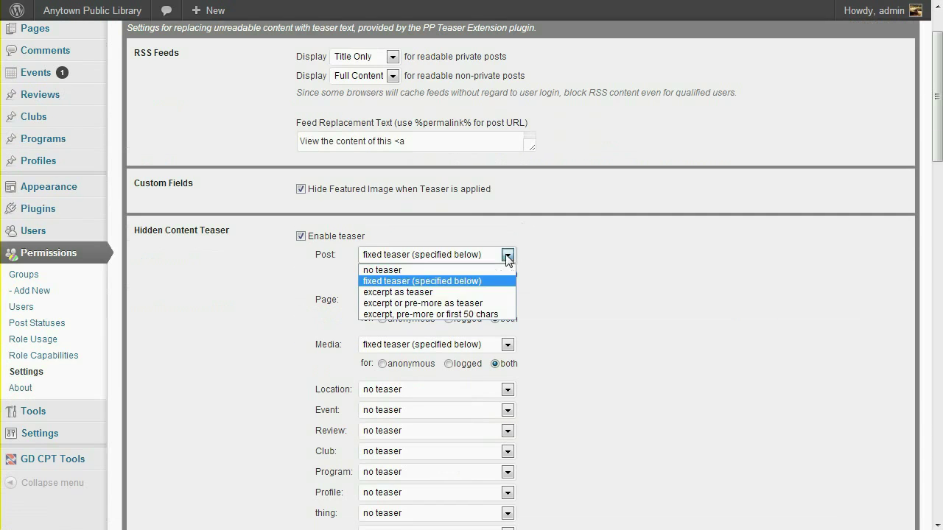
left_click(479, 269)
left_click(491, 277)
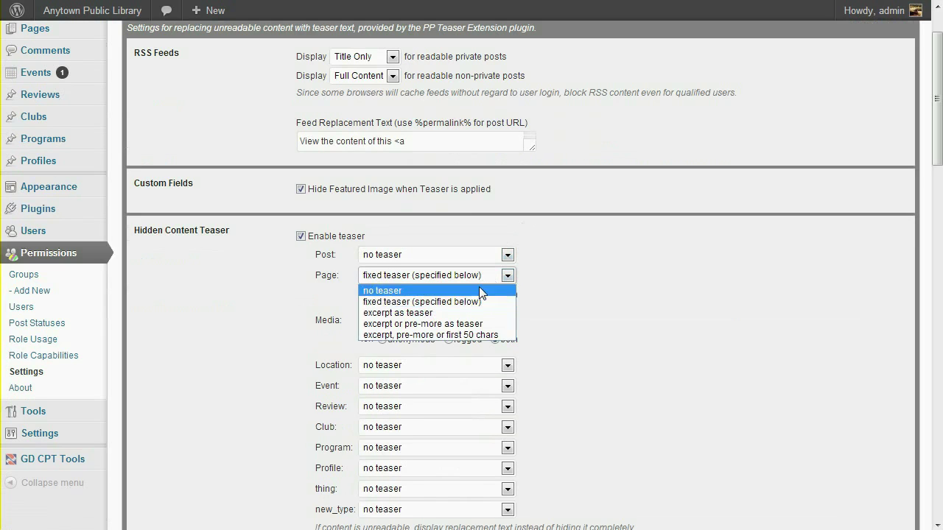
left_click(475, 296)
left_click(472, 308)
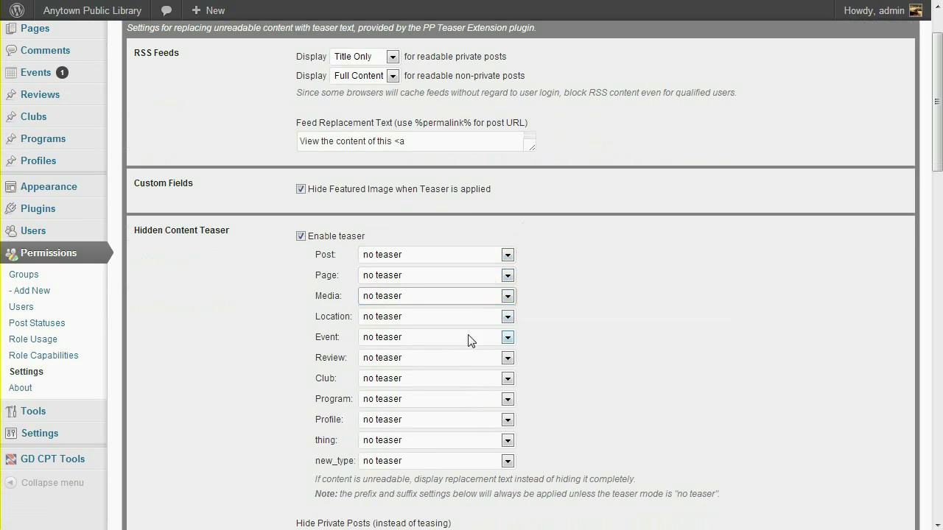
Step: Set Reviews to the fixed teaser for both anonymous and logged-in visitors
left_click(471, 357)
left_click(473, 385)
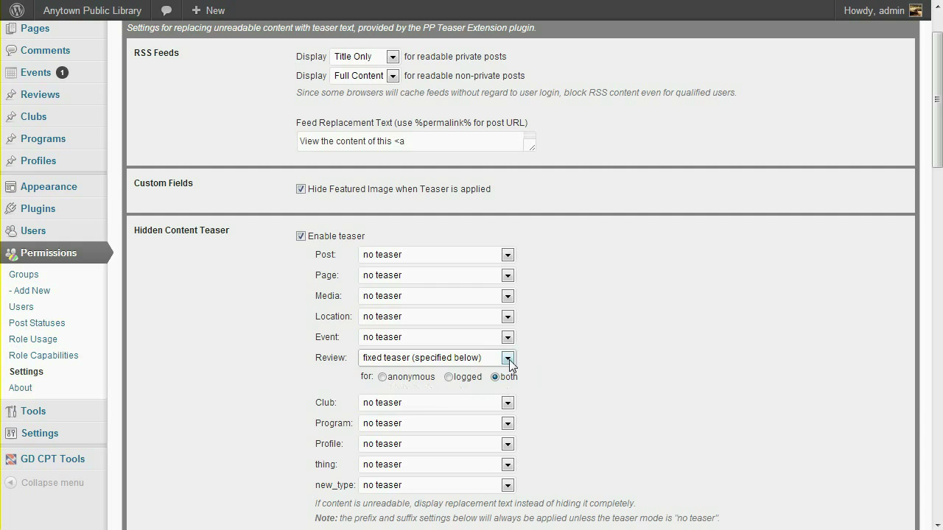
left_click(508, 359)
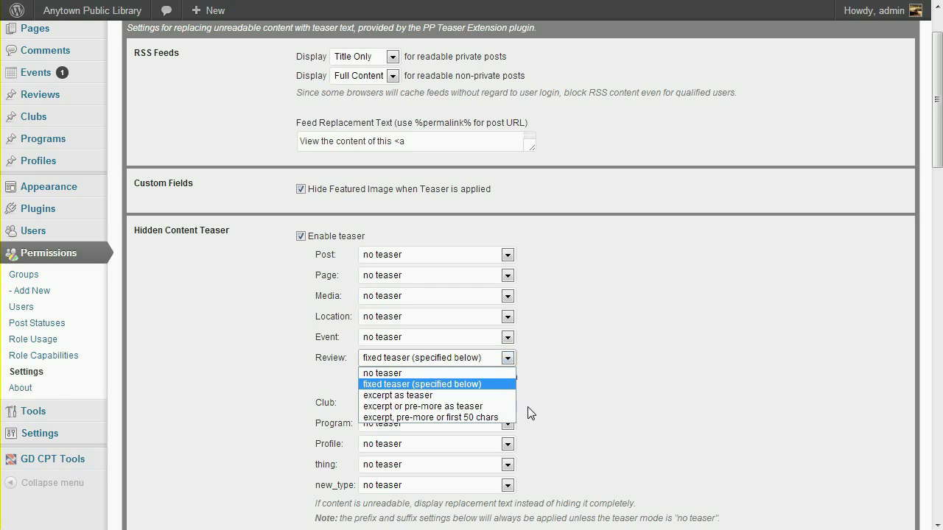
left_click(539, 381)
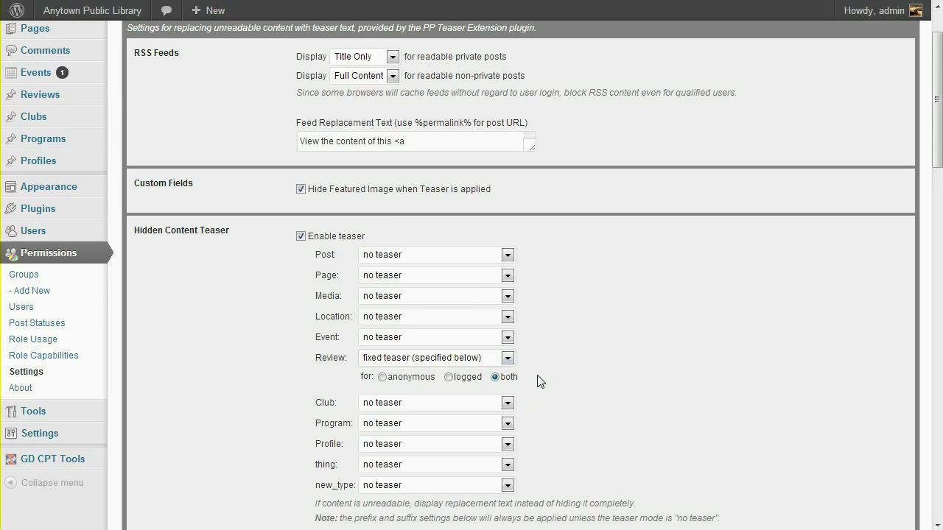
Step: Change the anonymous teaser to 'this content is for library members only. Please log in or go to your nearest branch'
scroll(540, 381, "down", 3)
scroll(540, 381, "down", 1)
scroll(539, 378, "down", 2)
scroll(538, 376, "down", 1)
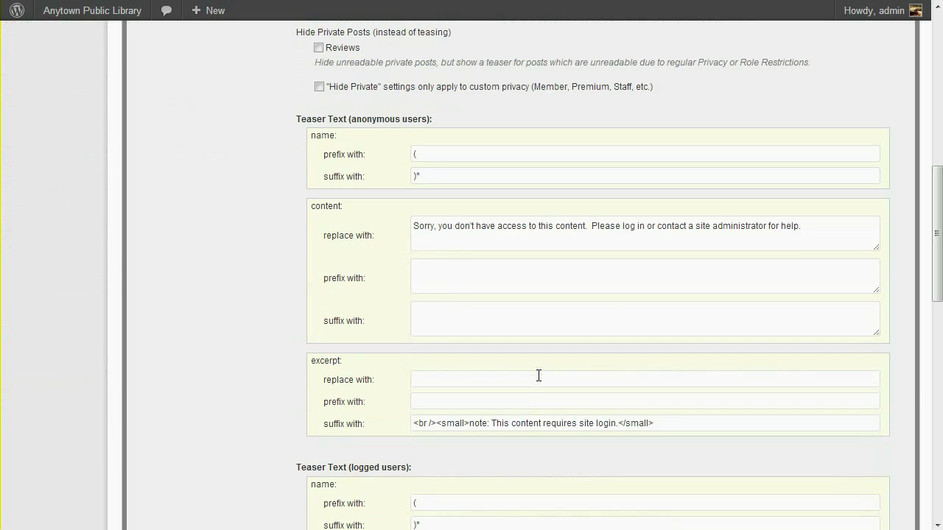
left_click_drag(439, 226, 809, 223)
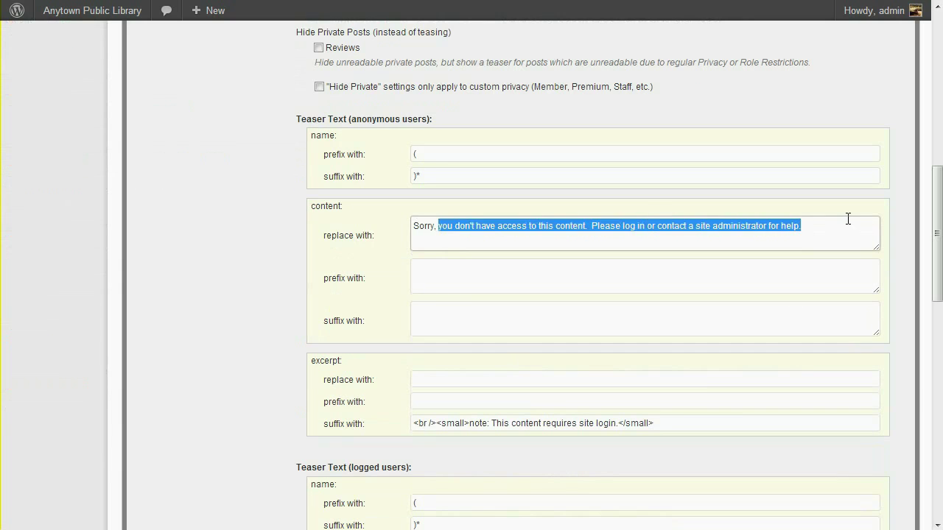
type("this content is for library members only.  Please log in or go to your nearest branch and sign up!")
left_click(671, 327)
Step: Paste the same members-only message as the logged-in users' teaser
scroll(671, 327, "down", 4)
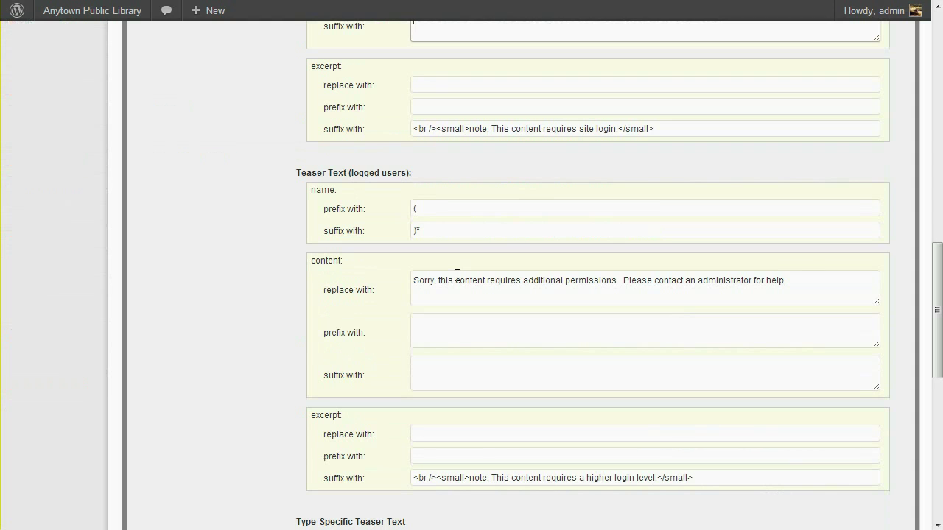
left_click_drag(816, 278, 335, 278)
type("Sorry, this content is for library members only.  Please go to your nearest branch and sign up!")
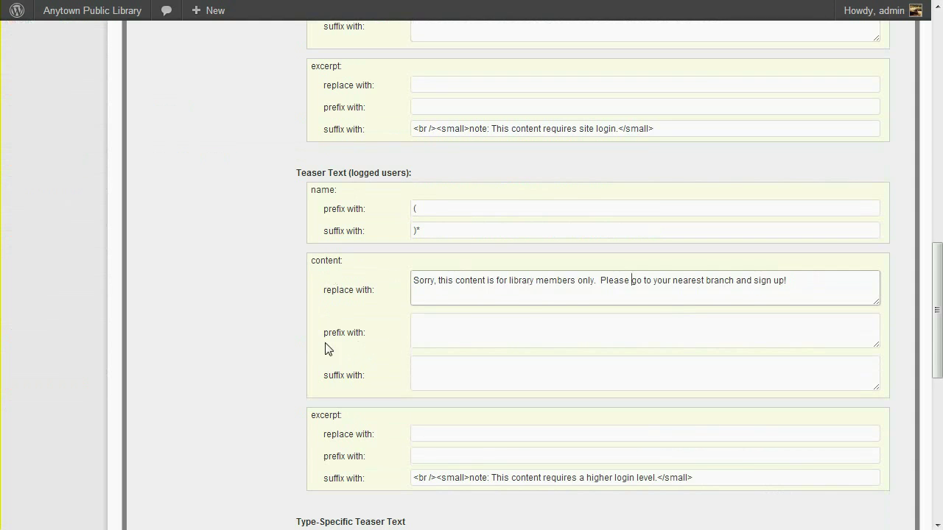
left_click(278, 349)
Step: Save the teaser settings and log out of the admin account
scroll(279, 349, "down", 3)
scroll(278, 349, "down", 2)
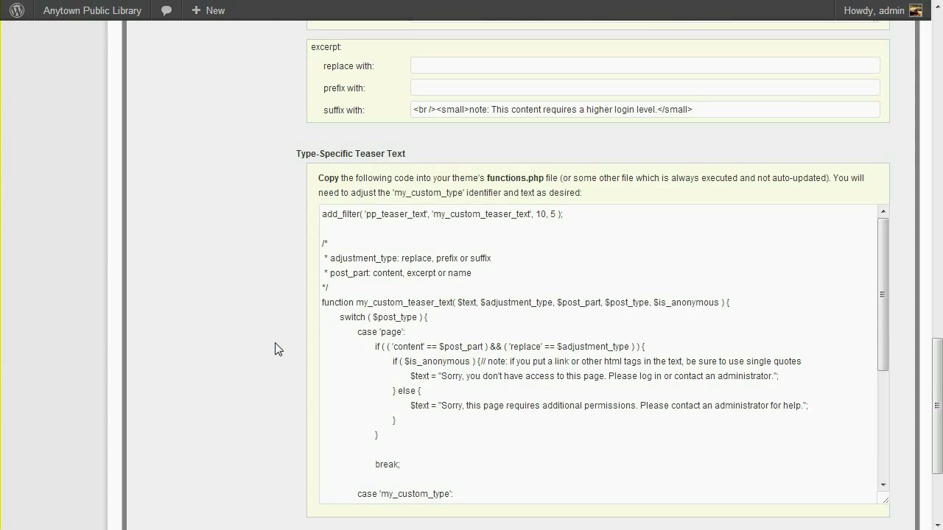
scroll(275, 348, "down", 2)
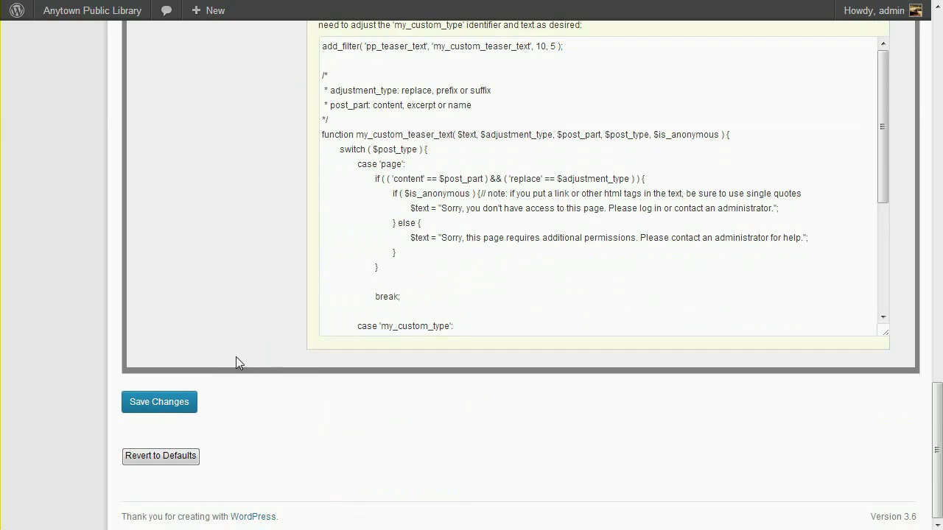
left_click(162, 409)
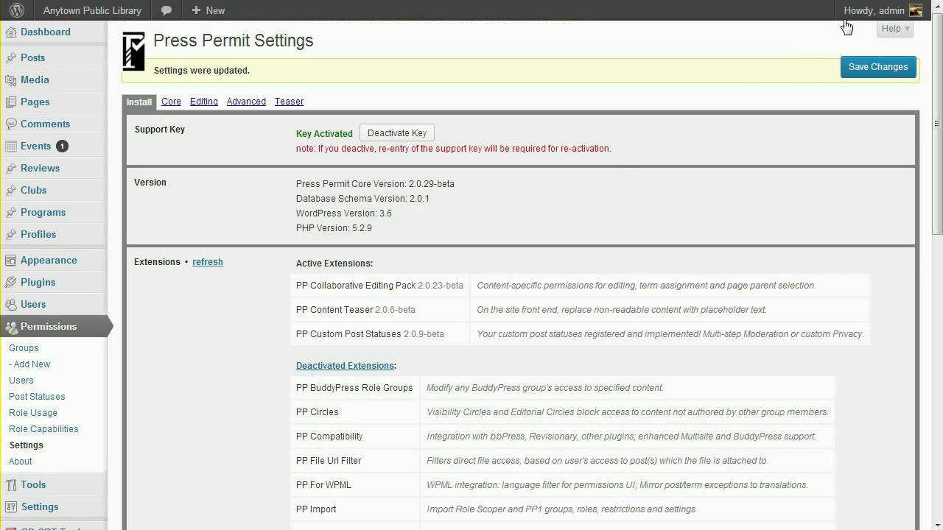
mouse_move(875, 10)
left_click(821, 82)
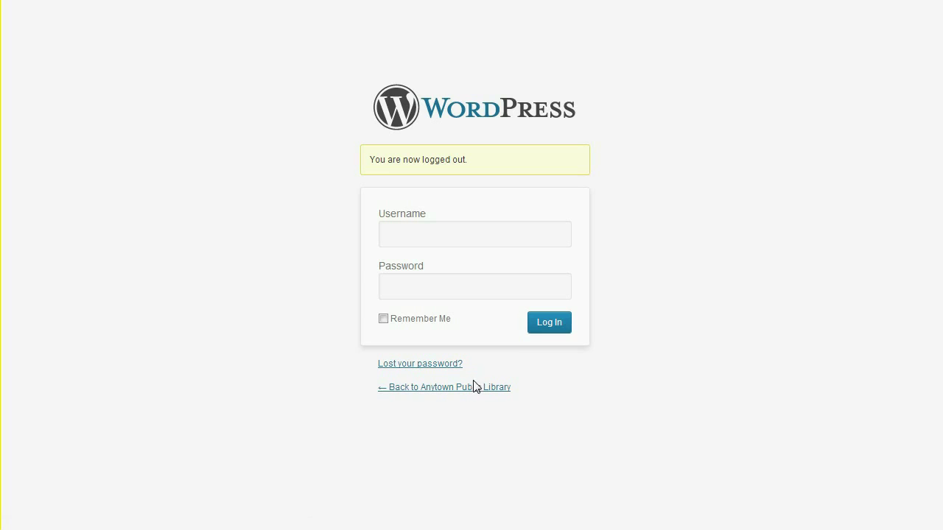
Step: Return to the library site and scroll the Reviews archive as a visitor
left_click(476, 389)
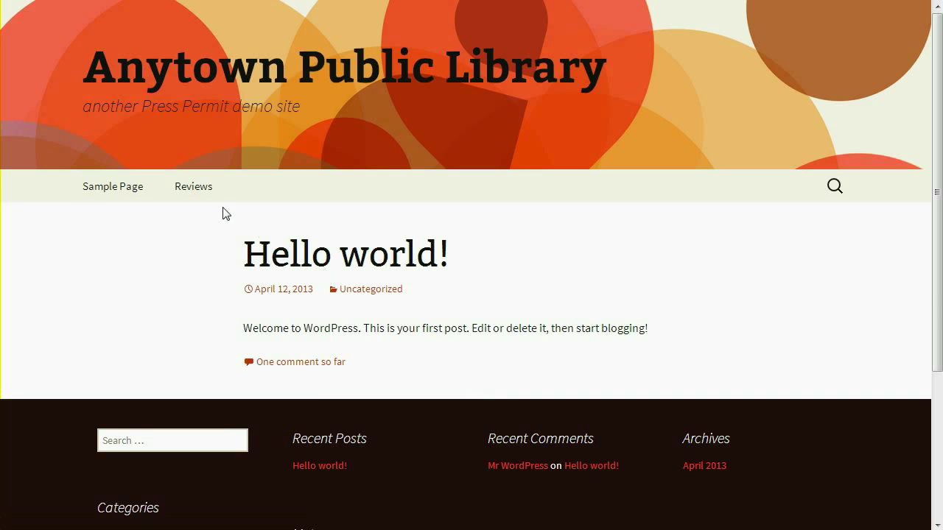
left_click(195, 196)
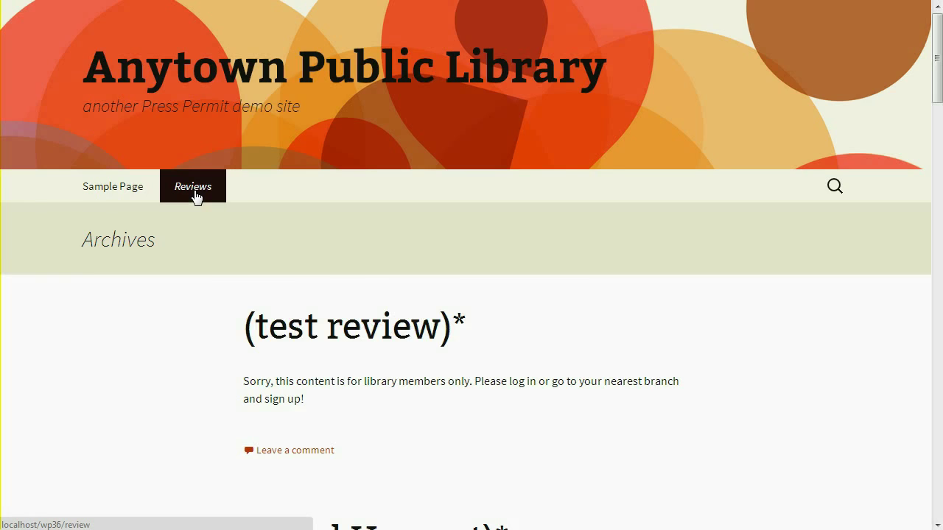
scroll(195, 195, "down", 5)
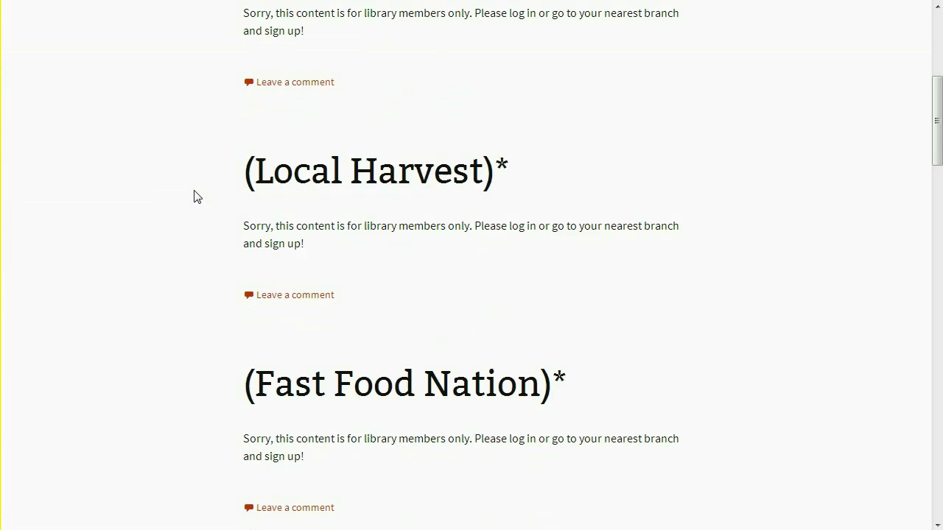
scroll(196, 195, "down", 3)
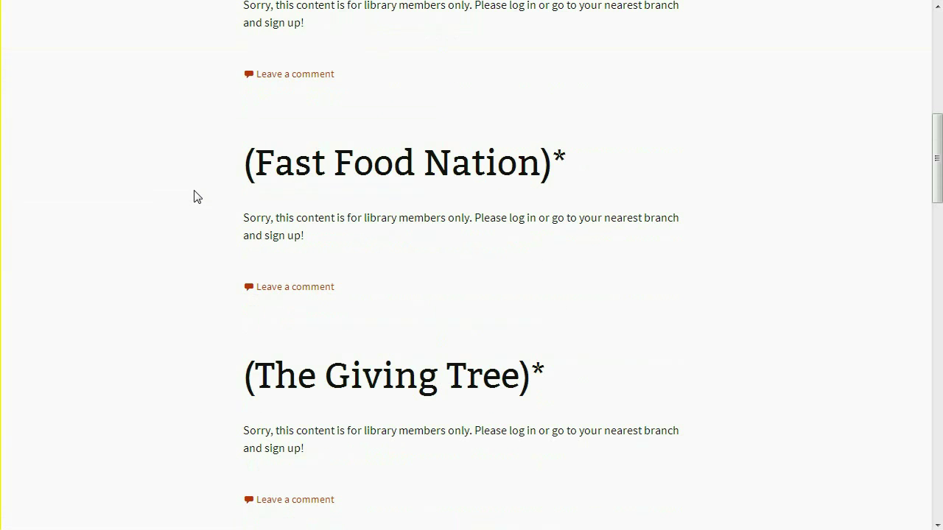
Step: Open the Fast Food Nation review showing only the members-only teaser, then go to login
left_click(321, 179)
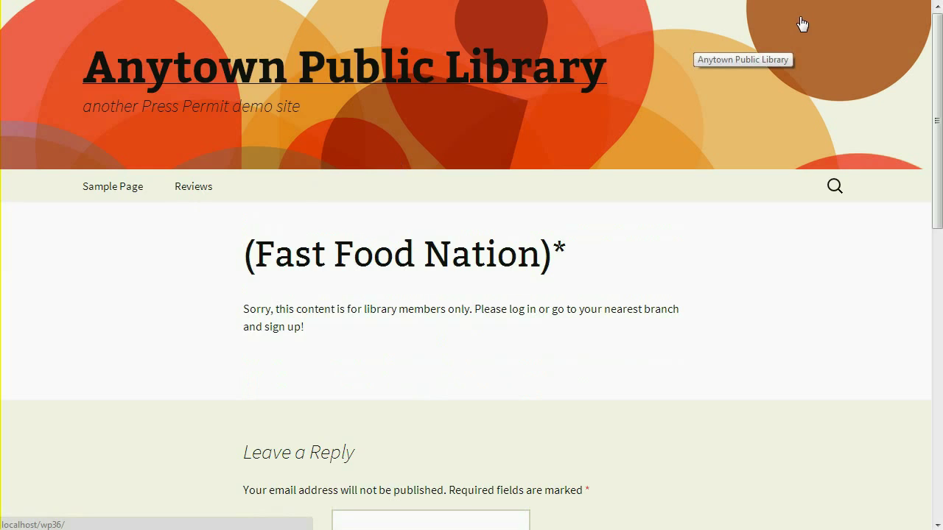
scroll(565, 309, "down", 4)
scroll(565, 311, "down", 1)
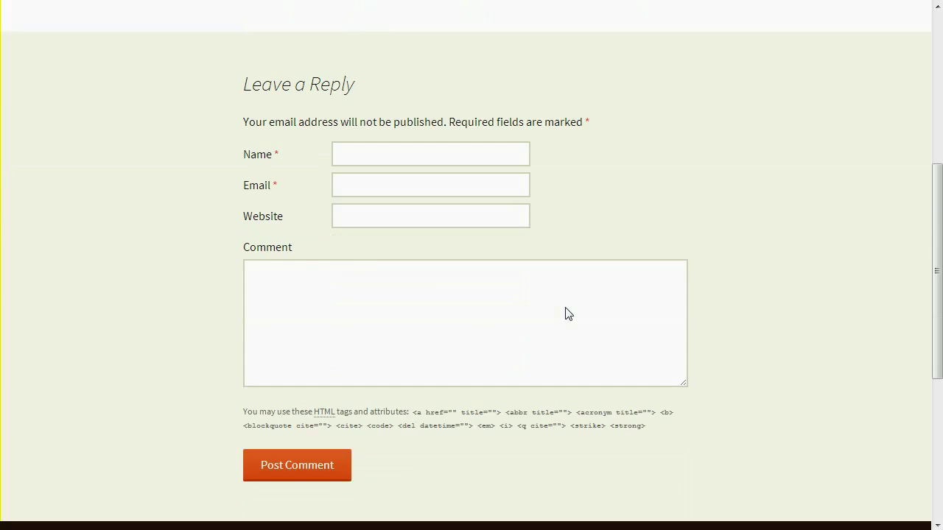
scroll(520, 340, "up", 5)
left_click(143, 91)
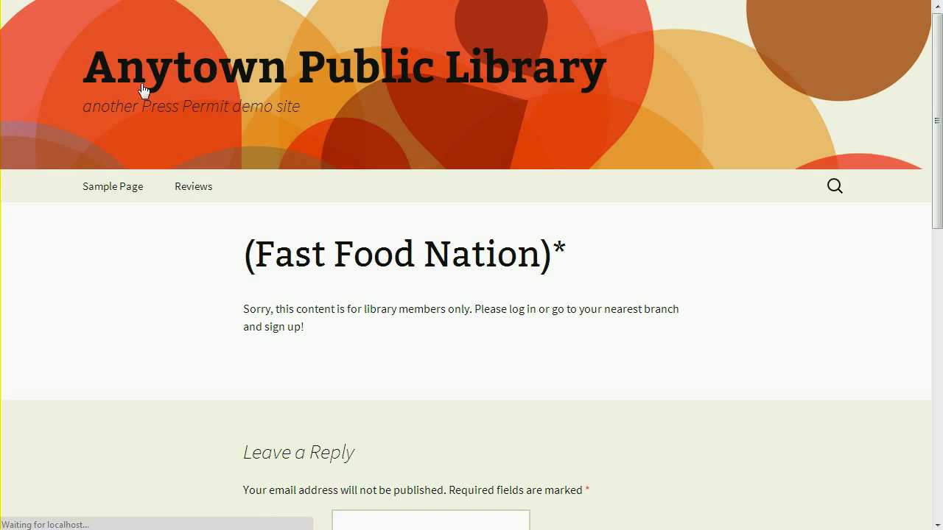
type("ty")
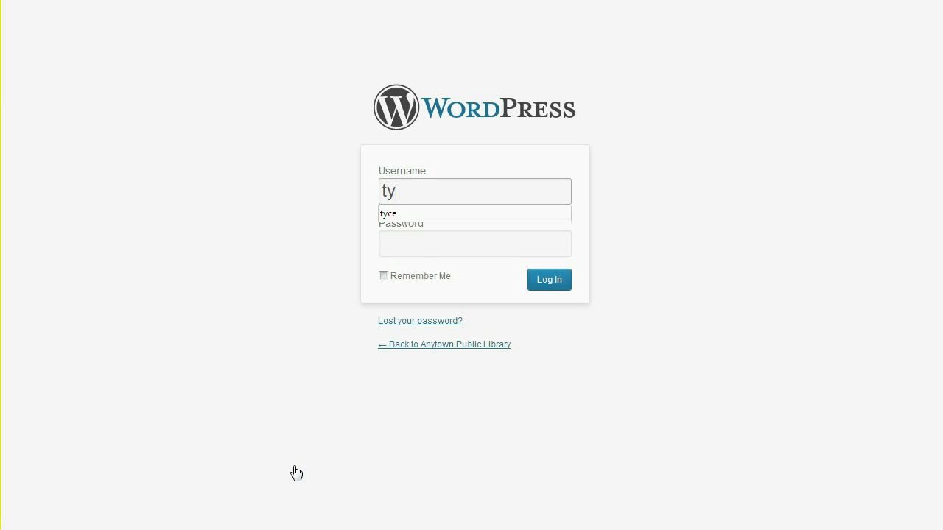
type("ce")
key("Tab")
key("Return")
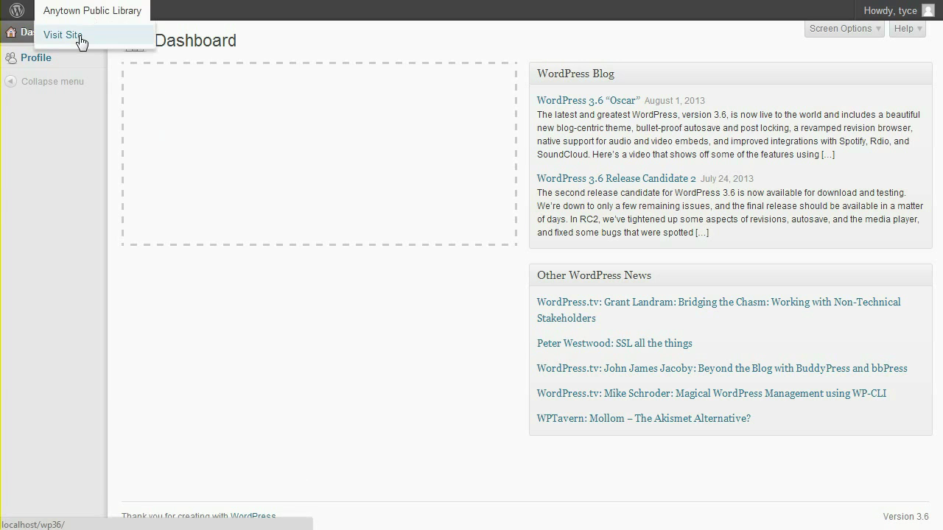
Step: Open the public site's Reviews archive and scroll through the full entries like Local Harvest
left_click(80, 37)
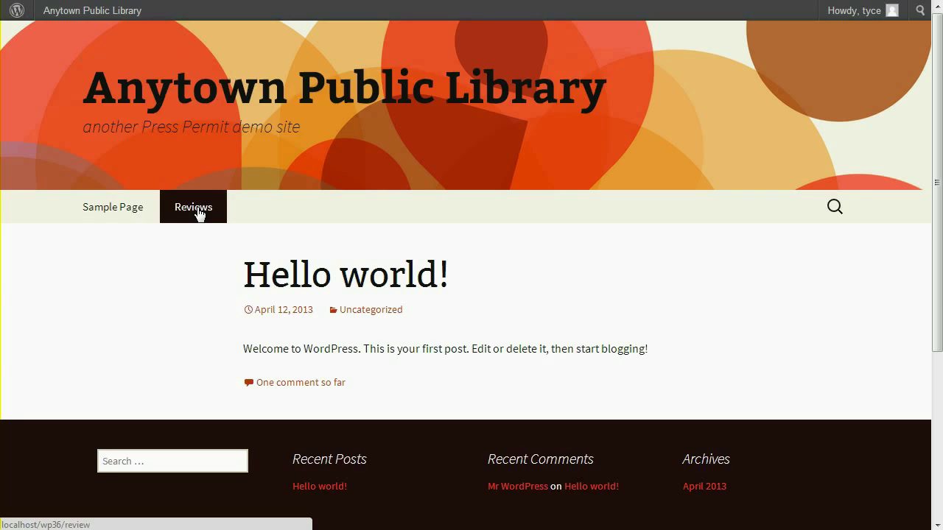
left_click(196, 212)
scroll(197, 214, "down", 2)
scroll(196, 214, "down", 1)
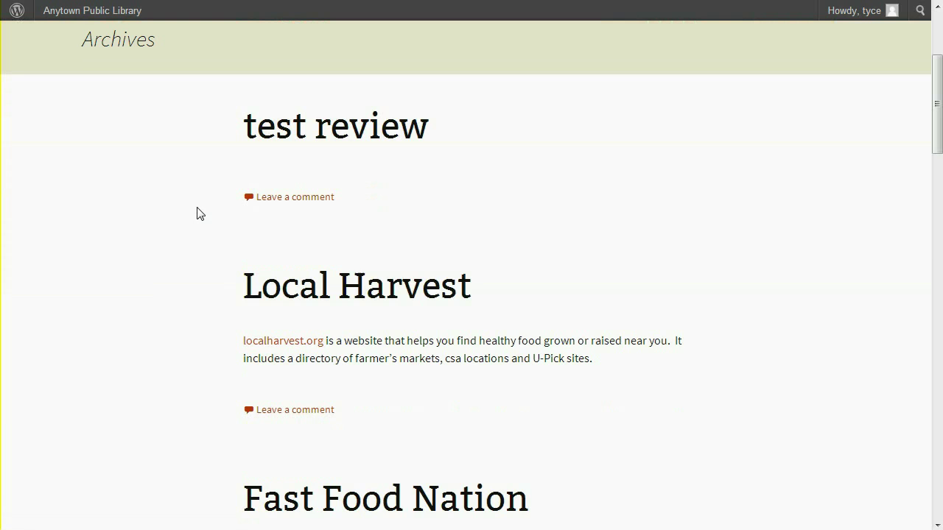